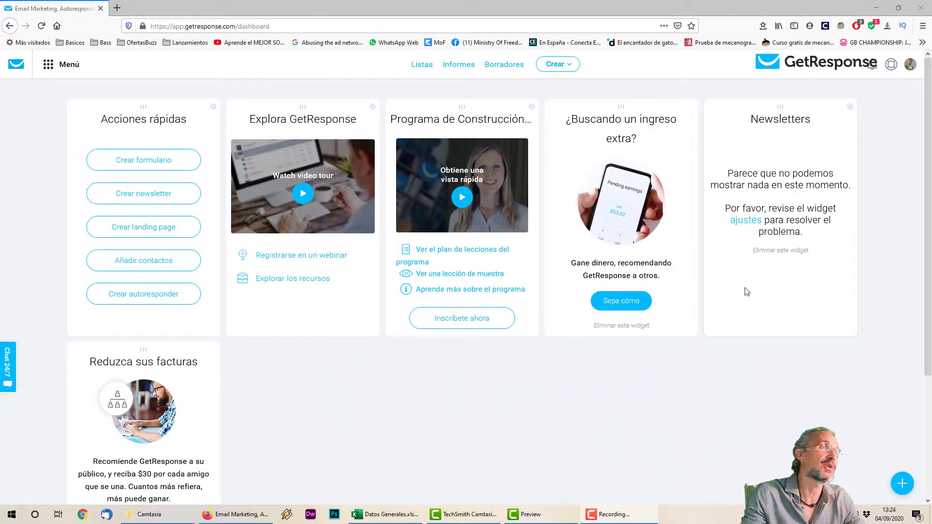
Step: Navigate from the main menu to the contact lists page
{"action": "left_click", "coordinate": [52, 67]}
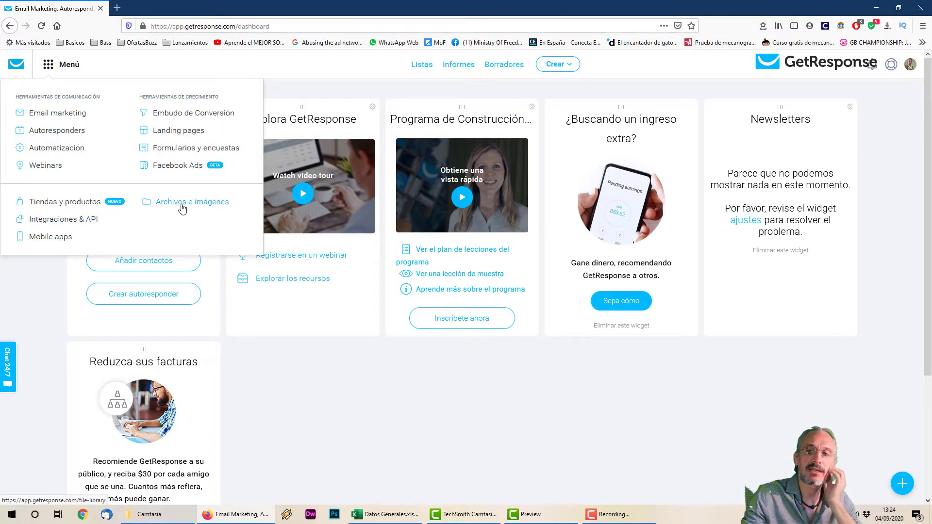
{"action": "left_click", "coordinate": [422, 65]}
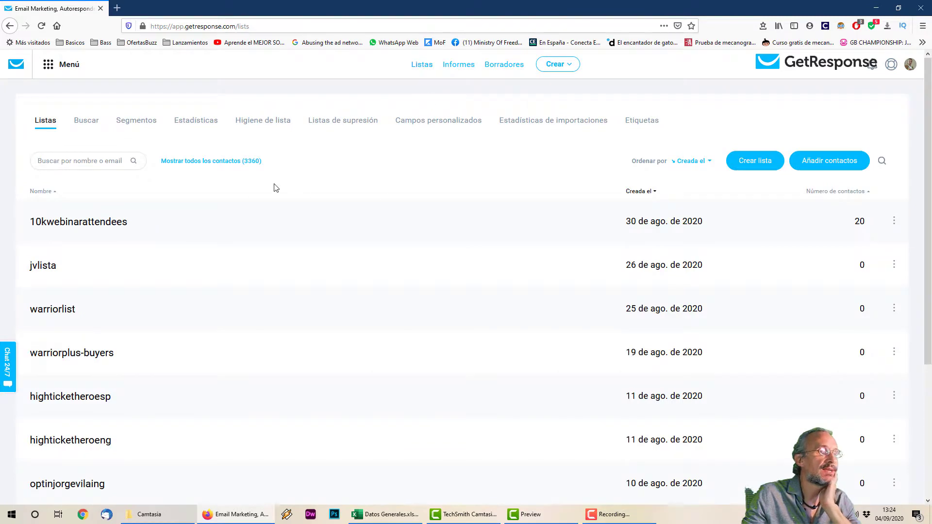
{"action": "scroll", "coordinate": [277, 184], "scroll_direction": "down", "scroll_amount": 3}
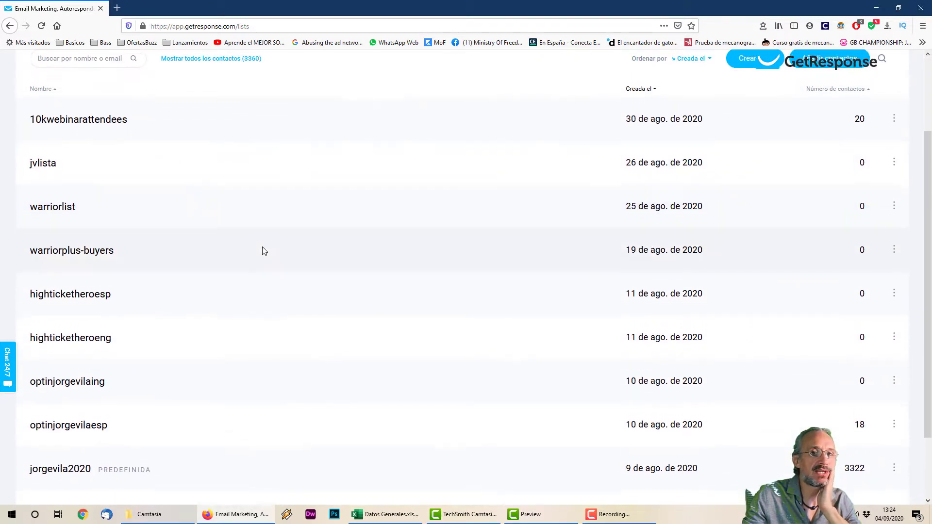
{"action": "scroll", "coordinate": [93, 248], "scroll_direction": "down", "scroll_amount": 2}
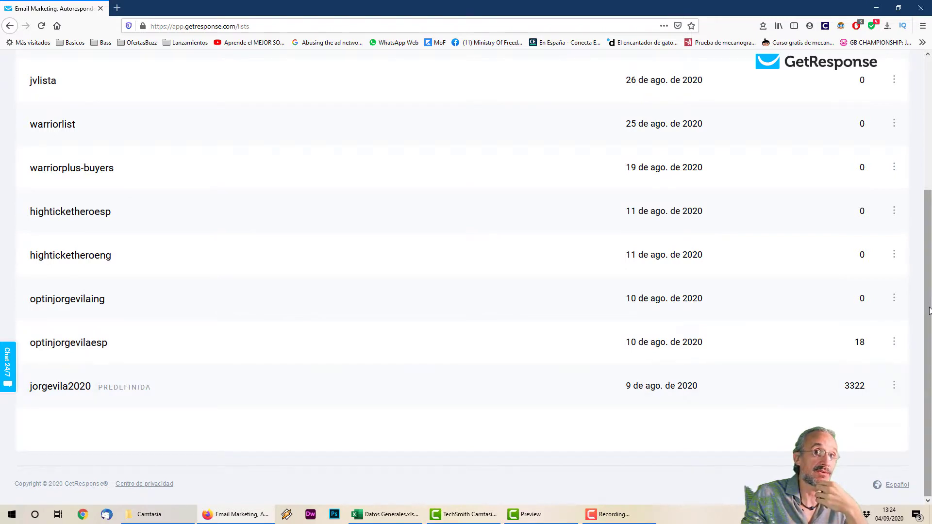
{"action": "left_click_drag", "start_coordinate": [929, 310], "coordinate": [928, 299]}
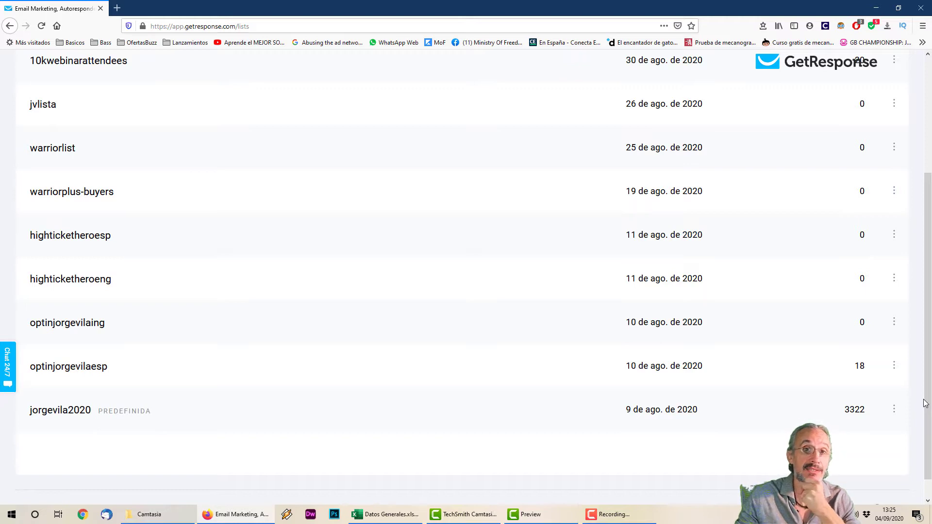
{"action": "scroll", "coordinate": [772, 240], "scroll_direction": "up", "scroll_amount": 5}
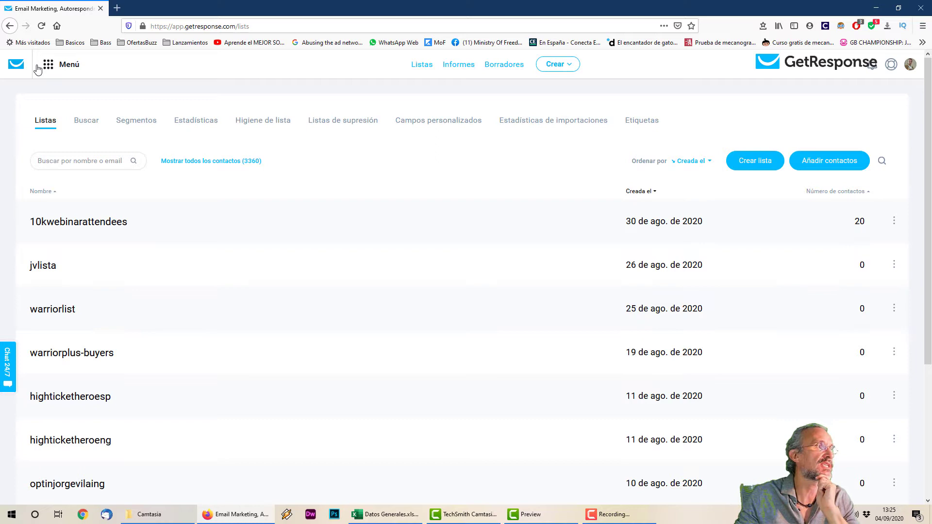
Step: Start adding contacts to highticketheroesp by import, choosing to paste contact lines from a file
{"action": "left_click", "coordinate": [827, 161]}
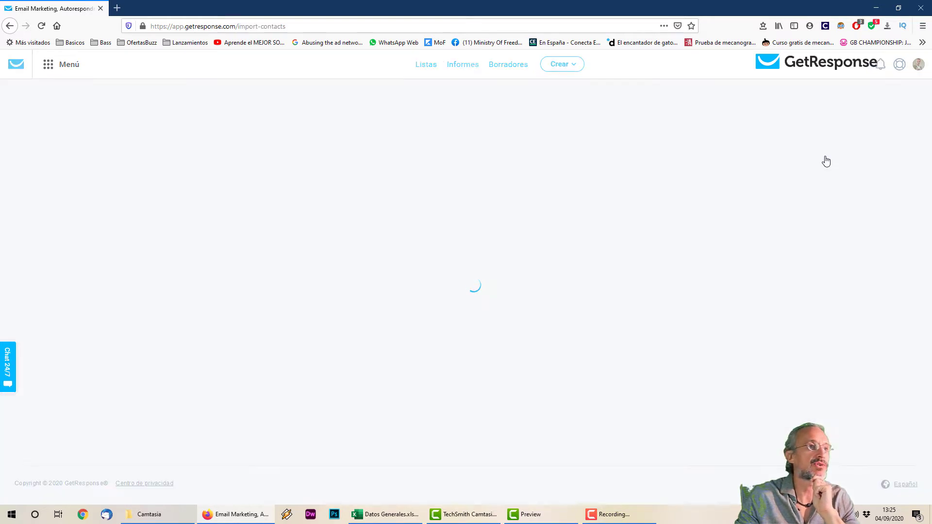
{"action": "left_click", "coordinate": [381, 175]}
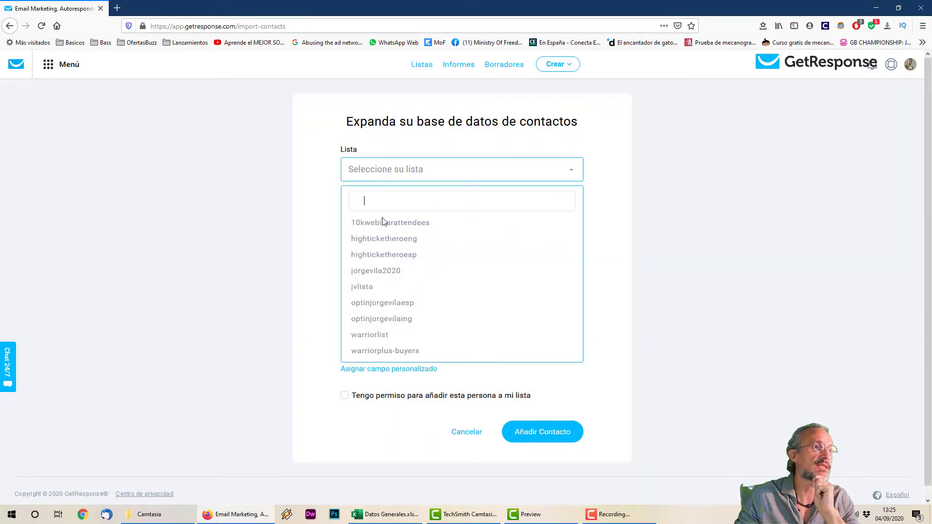
{"action": "left_click", "coordinate": [386, 263]}
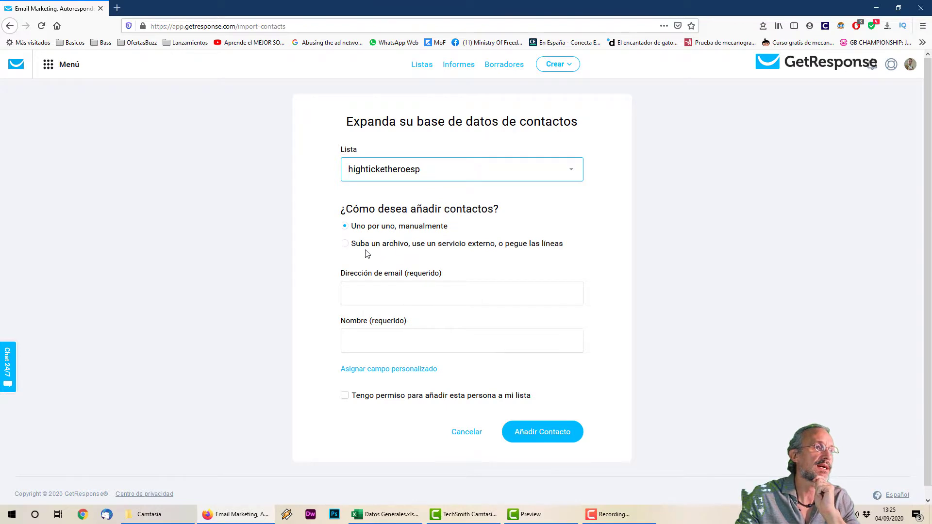
{"action": "left_click", "coordinate": [365, 247]}
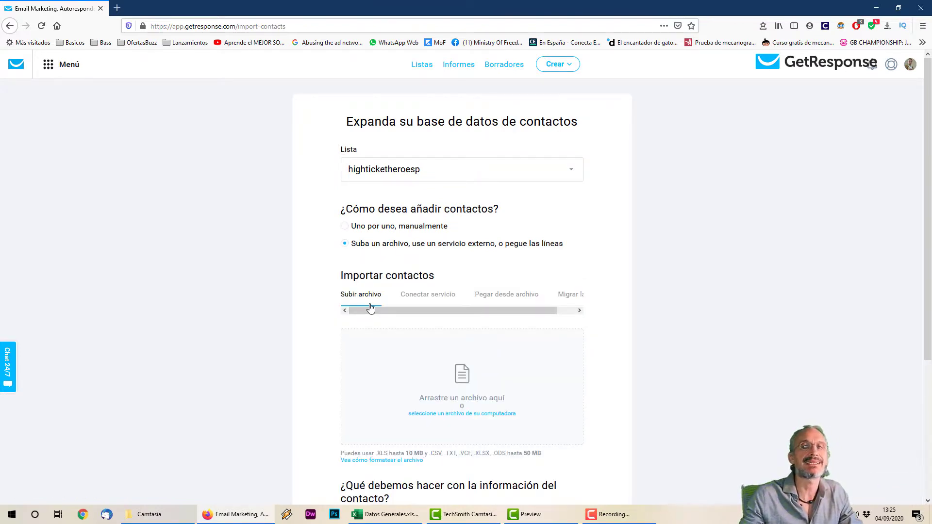
{"action": "left_click", "coordinate": [427, 295]}
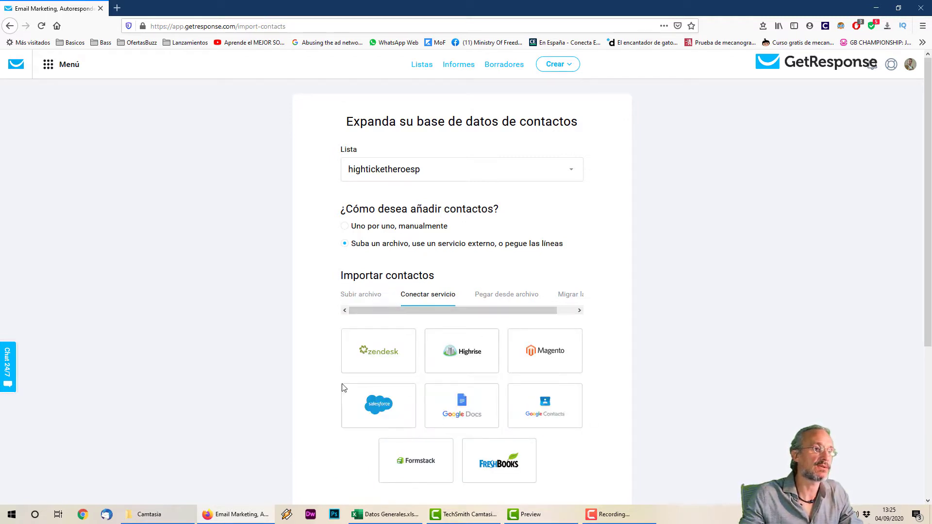
{"action": "left_click", "coordinate": [510, 295]}
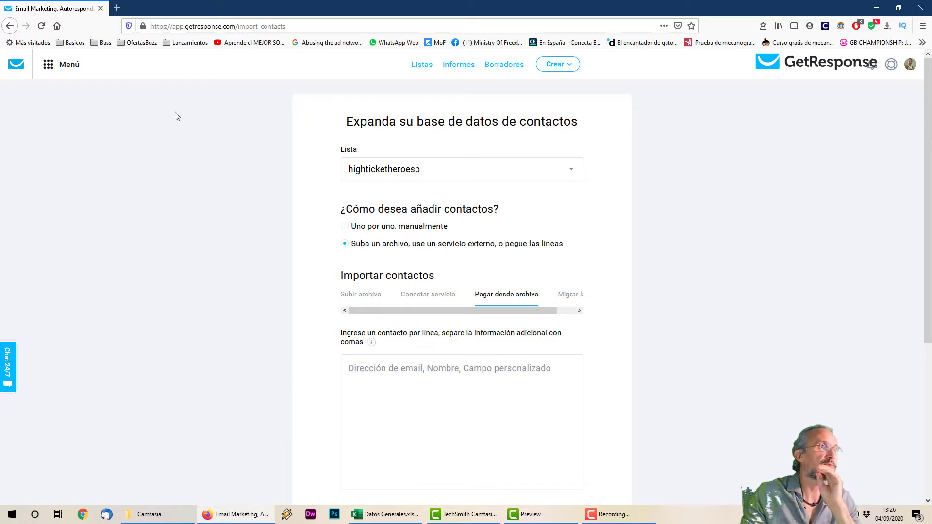
Step: Go to the Informes email statistics reports
{"action": "left_click", "coordinate": [459, 64]}
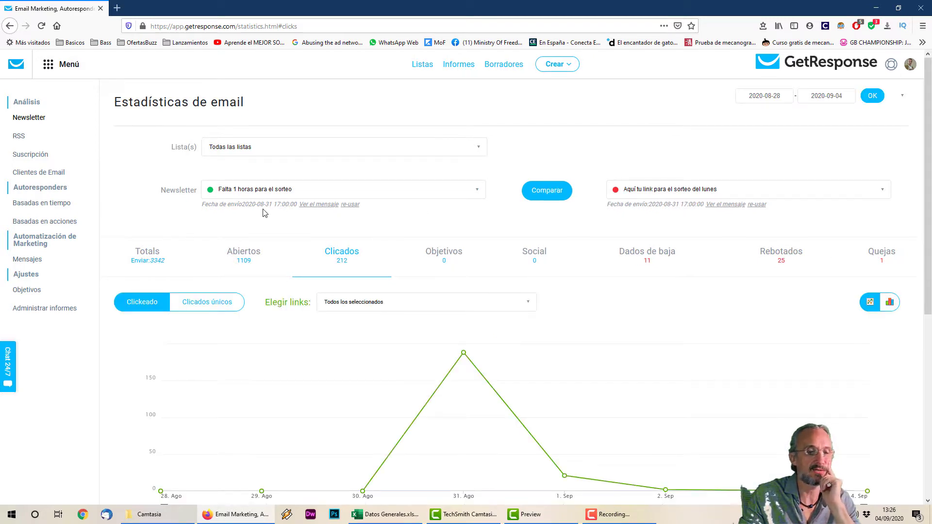
{"action": "scroll", "coordinate": [331, 197], "scroll_direction": "down", "scroll_amount": 3}
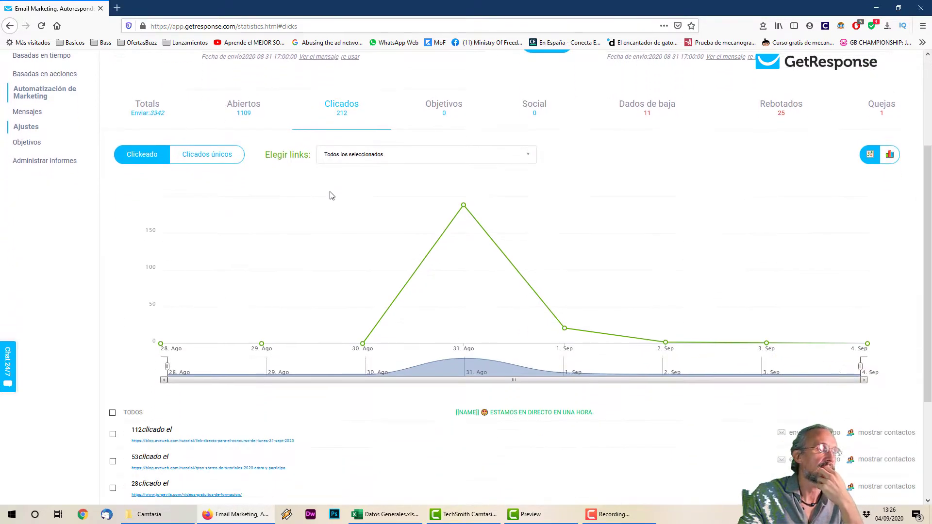
{"action": "scroll", "coordinate": [331, 196], "scroll_direction": "down", "scroll_amount": 3}
{"action": "scroll", "coordinate": [331, 196], "scroll_direction": "down", "scroll_amount": 2}
{"action": "scroll", "coordinate": [330, 197], "scroll_direction": "up", "scroll_amount": 2}
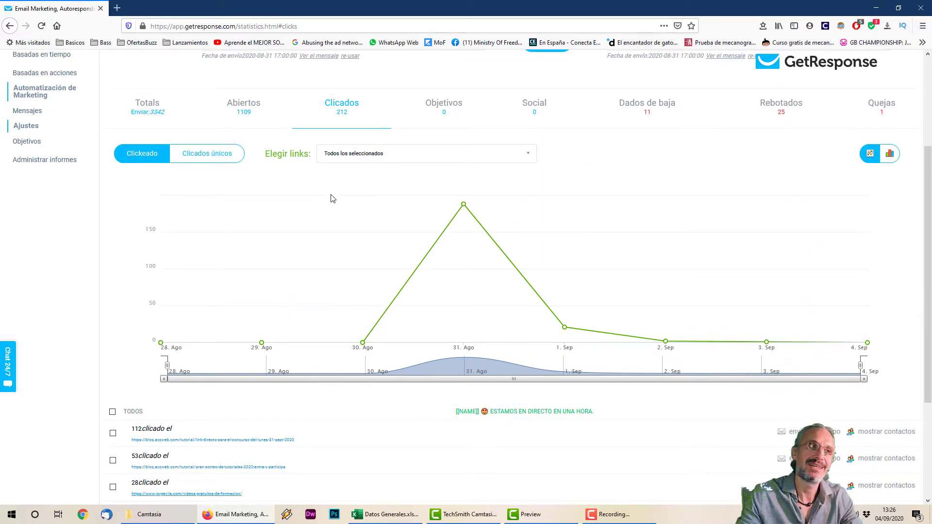
{"action": "scroll", "coordinate": [331, 198], "scroll_direction": "up", "scroll_amount": 1}
{"action": "scroll", "coordinate": [331, 198], "scroll_direction": "down", "scroll_amount": 3}
{"action": "scroll", "coordinate": [331, 198], "scroll_direction": "up", "scroll_amount": 2}
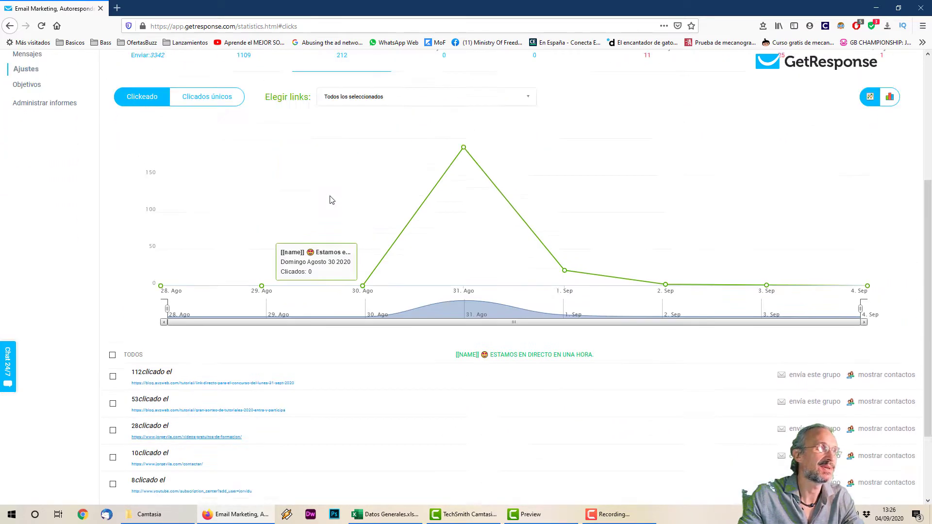
{"action": "scroll", "coordinate": [331, 199], "scroll_direction": "up", "scroll_amount": 3}
Step: View the newsletter's totals summary and highlight its 33.23% open rate
{"action": "left_click", "coordinate": [147, 246]}
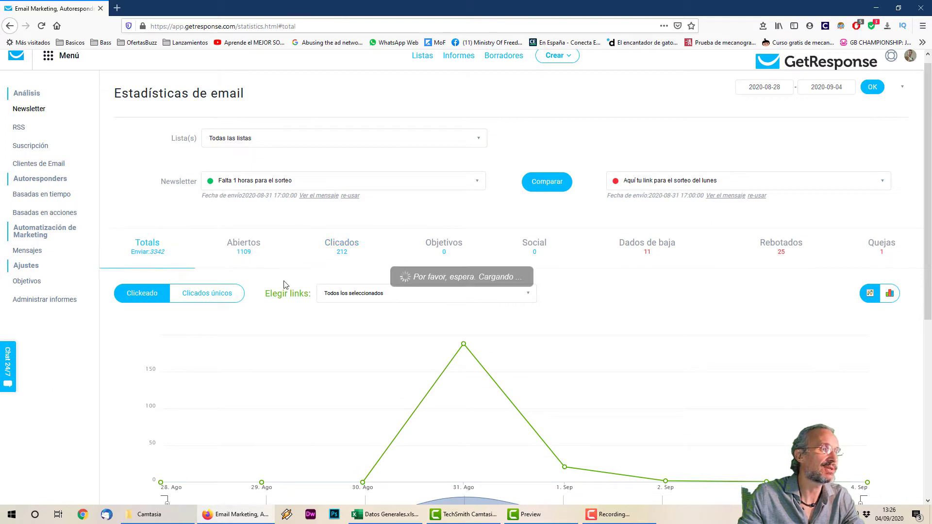
{"action": "scroll", "coordinate": [297, 253], "scroll_direction": "down", "scroll_amount": 2}
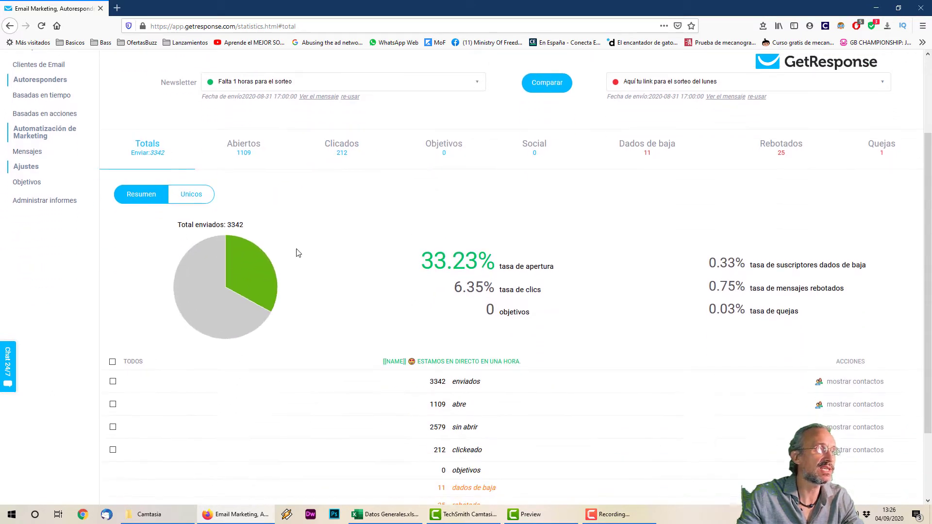
{"action": "scroll", "coordinate": [346, 265], "scroll_direction": "down", "scroll_amount": 1}
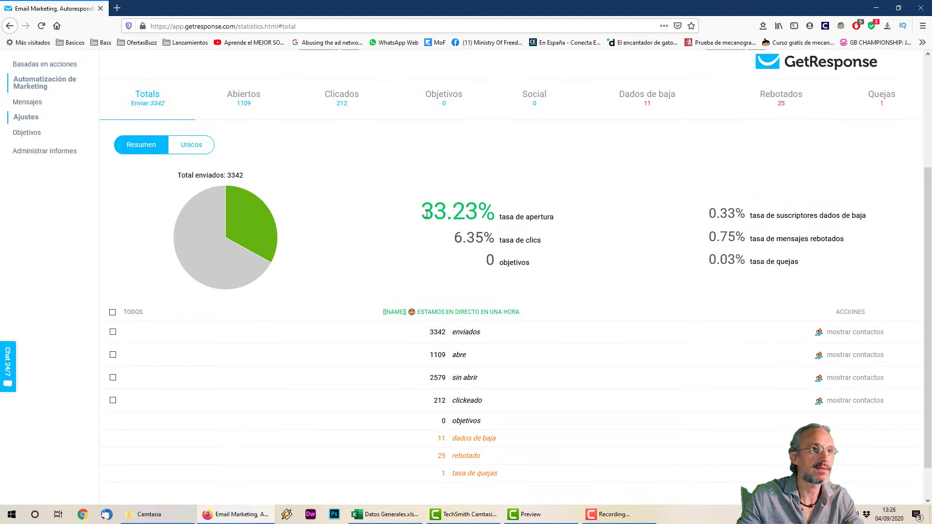
{"action": "mouse_move", "coordinate": [422, 214]}
{"action": "left_mouse_down"}
{"action": "mouse_move", "coordinate": [447, 216]}
{"action": "mouse_move", "coordinate": [467, 239]}
{"action": "left_mouse_up"}
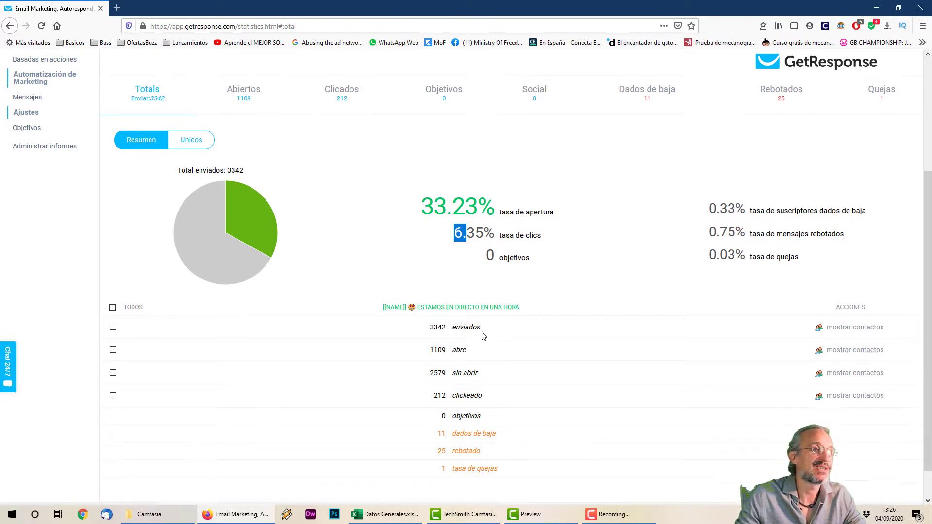
{"action": "scroll", "coordinate": [438, 331], "scroll_direction": "down", "scroll_amount": 2}
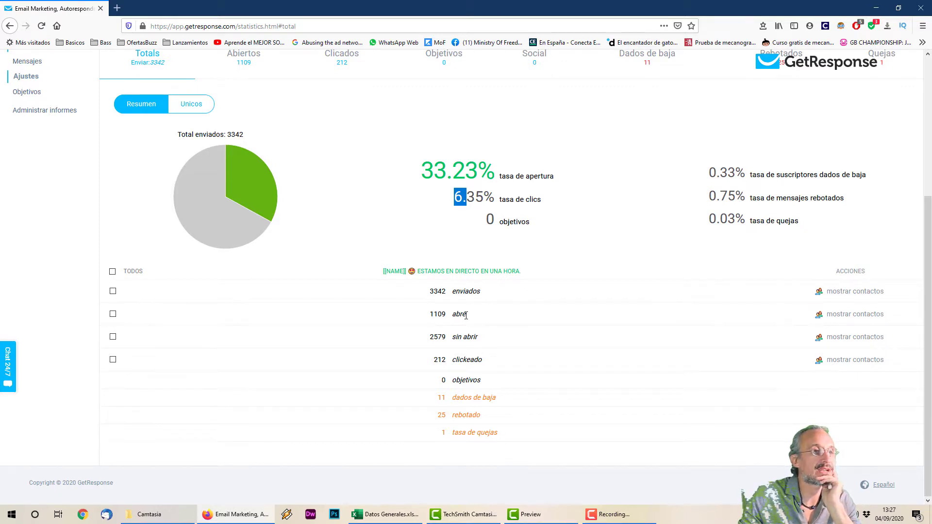
Step: Toggle the breakdown rows so only the 212 clicked subscribers are selected
{"action": "left_click", "coordinate": [431, 339]}
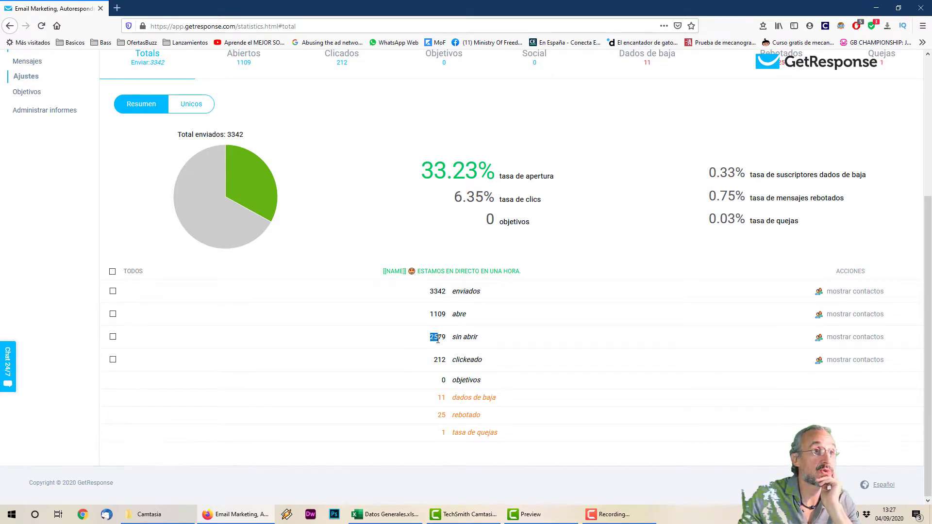
{"action": "left_click", "coordinate": [438, 339]}
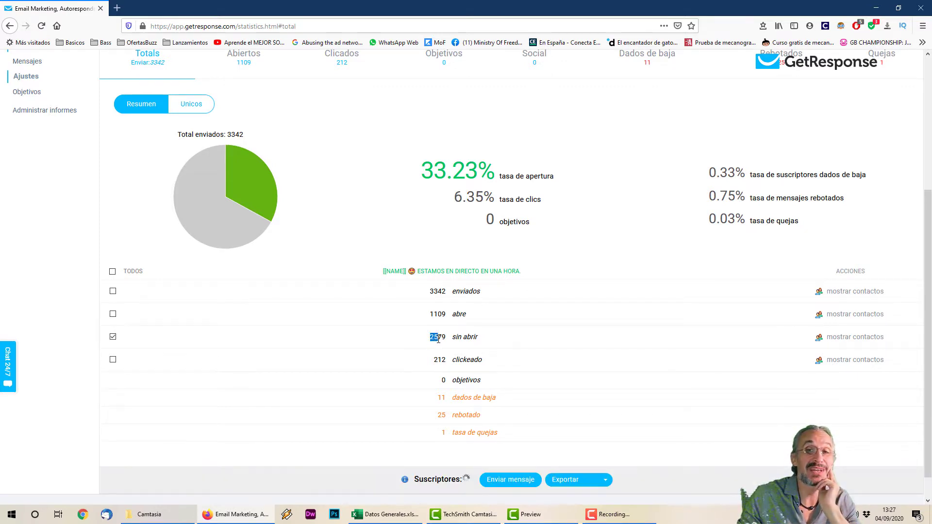
{"action": "left_click", "coordinate": [493, 336]}
{"action": "left_click", "coordinate": [437, 360]}
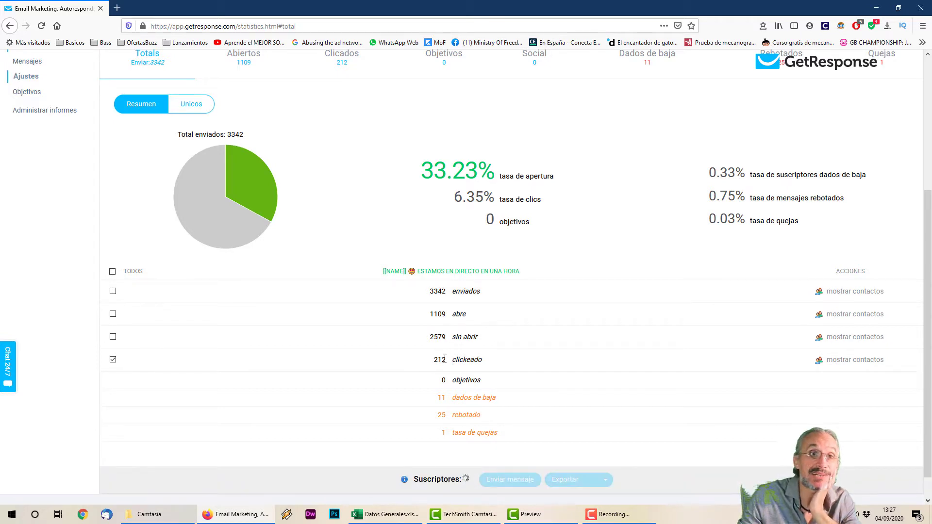
{"action": "scroll", "coordinate": [437, 328], "scroll_direction": "up", "scroll_amount": 5}
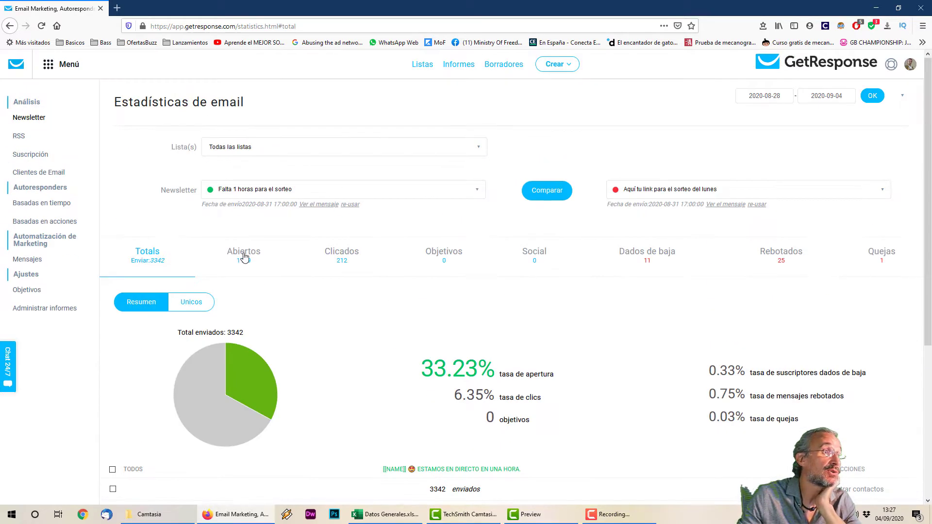
Step: Switch the statistics to opens, then to the clicks breakdown with its per-day chart
{"action": "left_click", "coordinate": [243, 254]}
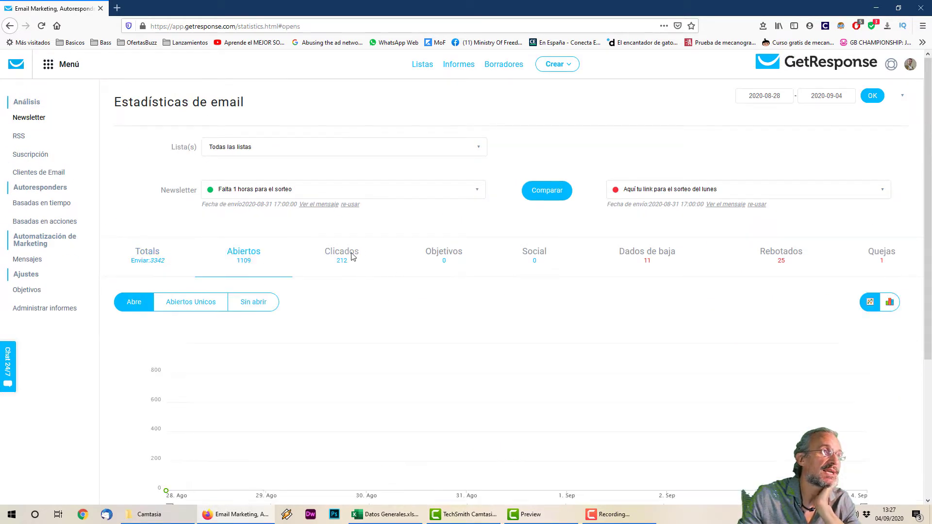
{"action": "left_click", "coordinate": [353, 256]}
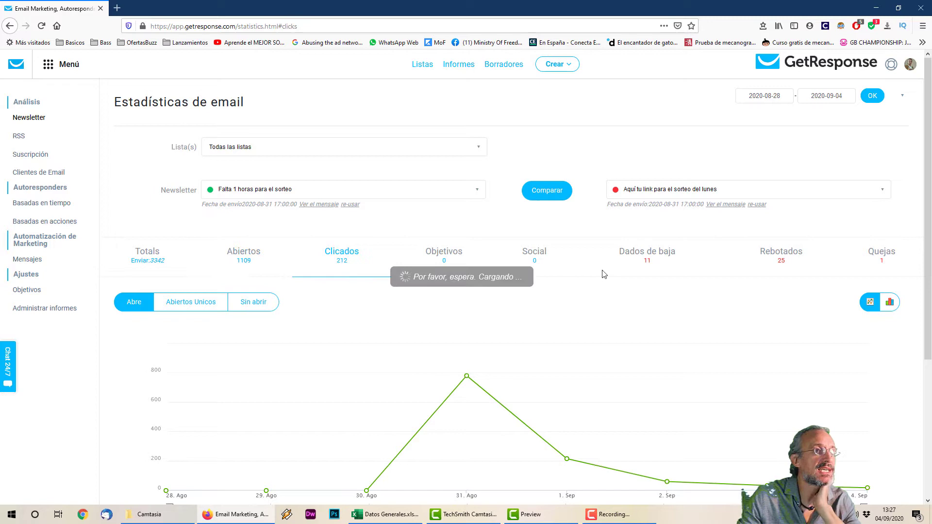
{"action": "scroll", "coordinate": [603, 274], "scroll_direction": "down", "scroll_amount": 5}
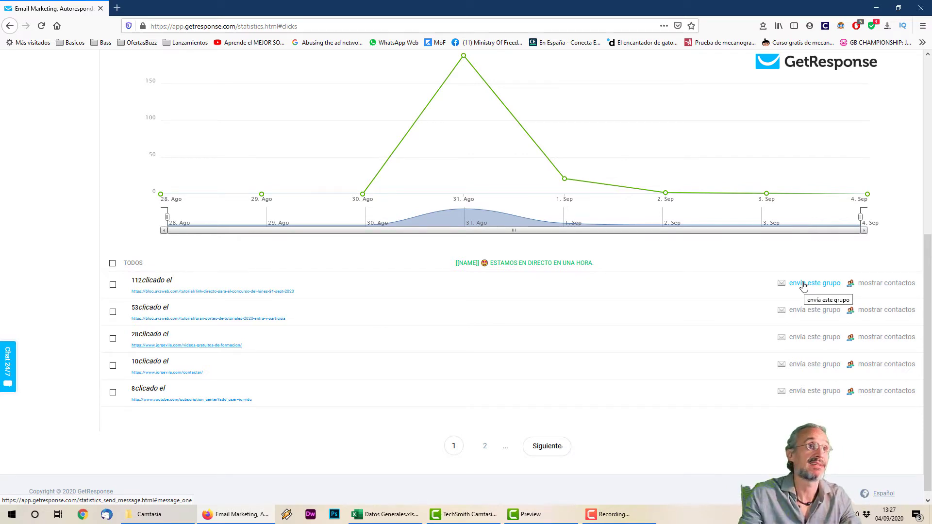
{"action": "scroll", "coordinate": [467, 292], "scroll_direction": "up", "scroll_amount": 5}
{"action": "scroll", "coordinate": [291, 219], "scroll_direction": "up", "scroll_amount": 5}
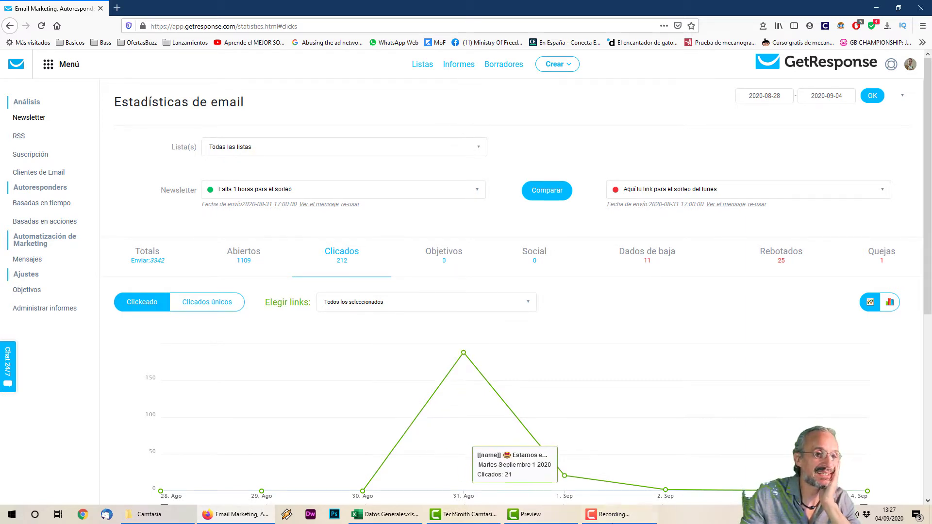
Step: Bring up the Camtasia preview of the earlier recording and rewind it to about 00:55
{"action": "mouse_move", "coordinate": [609, 515]}
{"action": "left_click", "coordinate": [616, 487]}
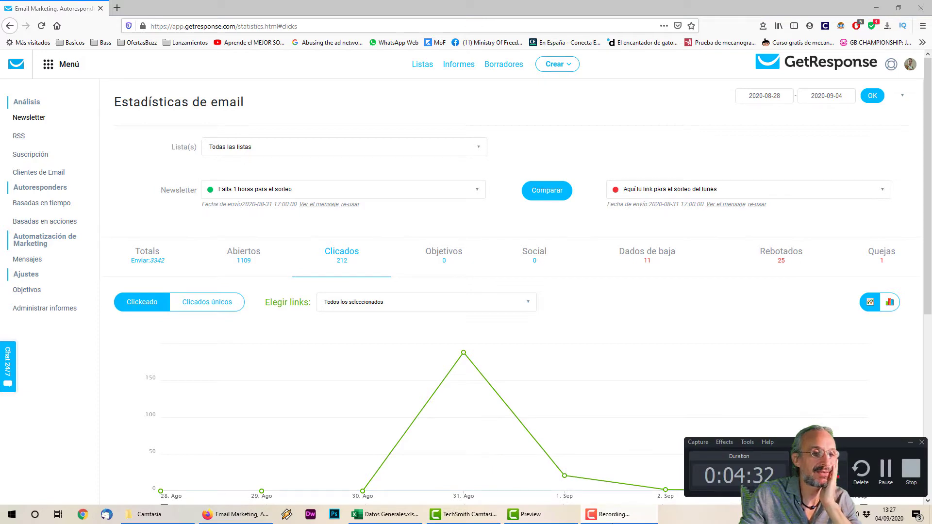
{"action": "left_click", "coordinate": [530, 514]}
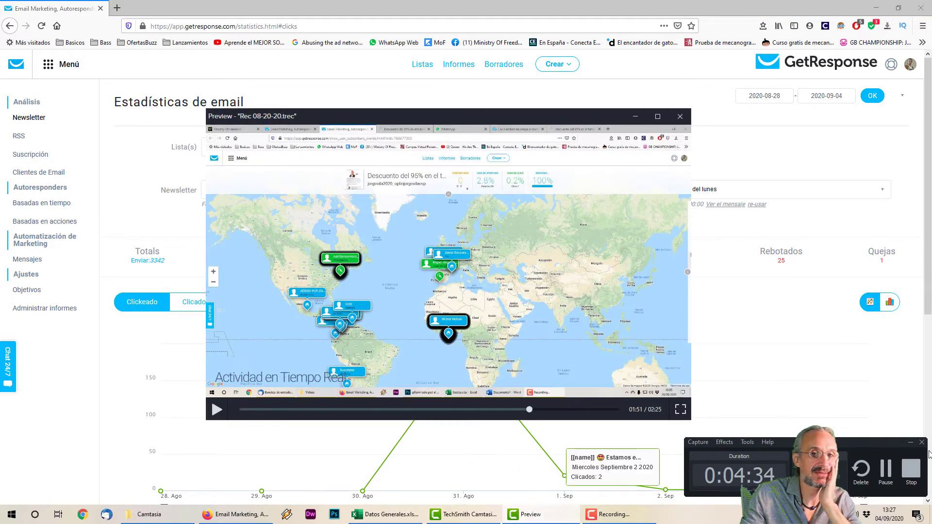
{"action": "left_click", "coordinate": [911, 443]}
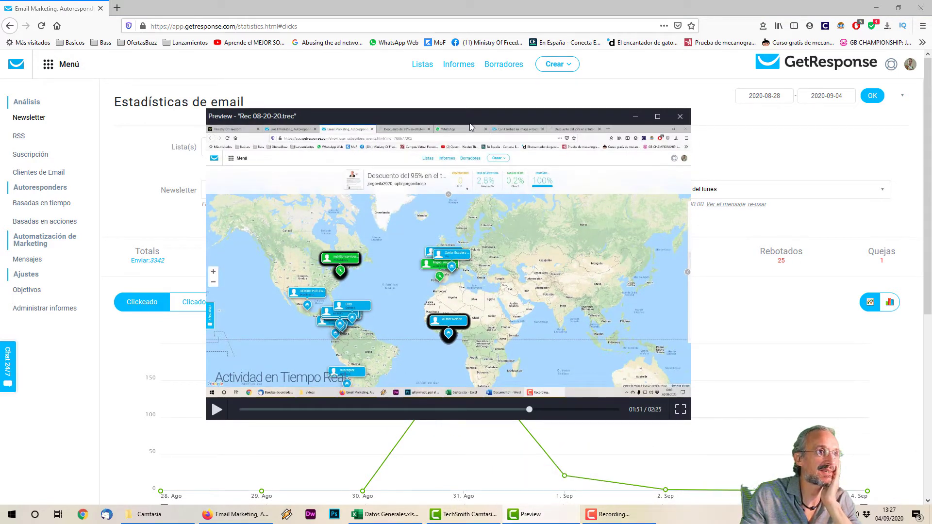
{"action": "left_click_drag", "start_coordinate": [472, 117], "coordinate": [475, 108]}
{"action": "left_click_drag", "start_coordinate": [432, 401], "coordinate": [389, 401]}
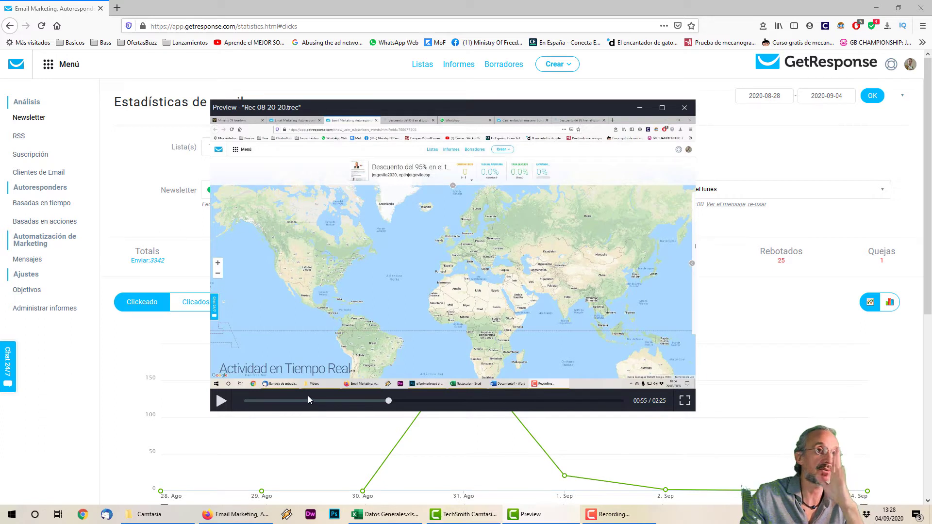
Step: Play the real-time activity map recording, skip ahead and pause at 01:52
{"action": "left_click", "coordinate": [221, 401]}
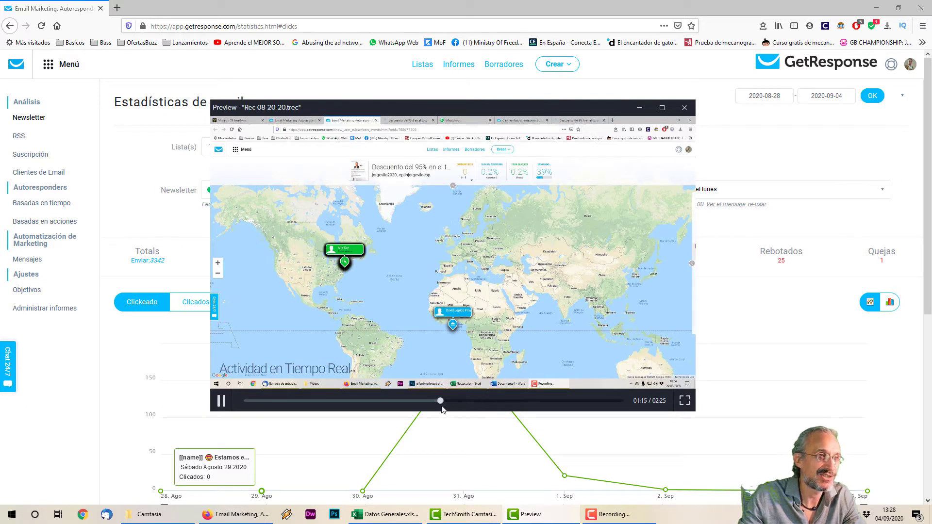
{"action": "left_click_drag", "start_coordinate": [442, 401], "coordinate": [525, 401]}
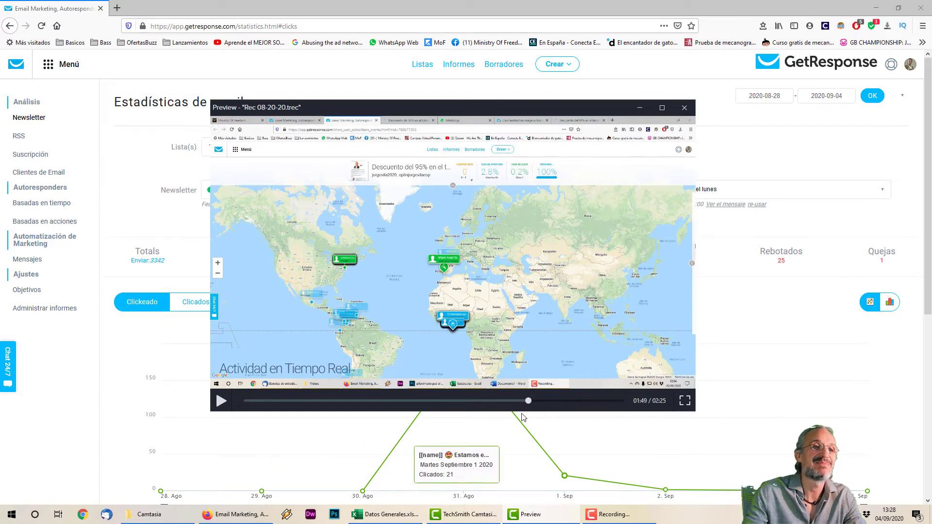
{"action": "left_click", "coordinate": [220, 402]}
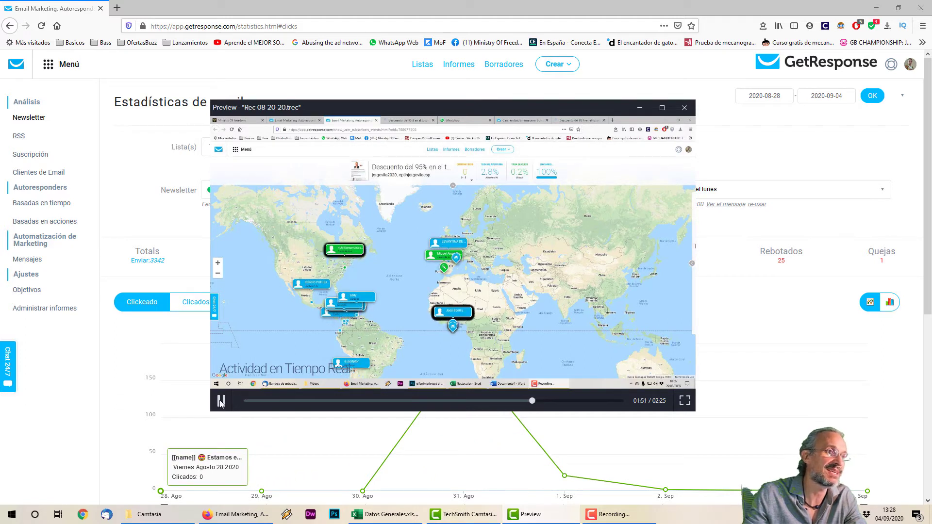
{"action": "left_click", "coordinate": [220, 402]}
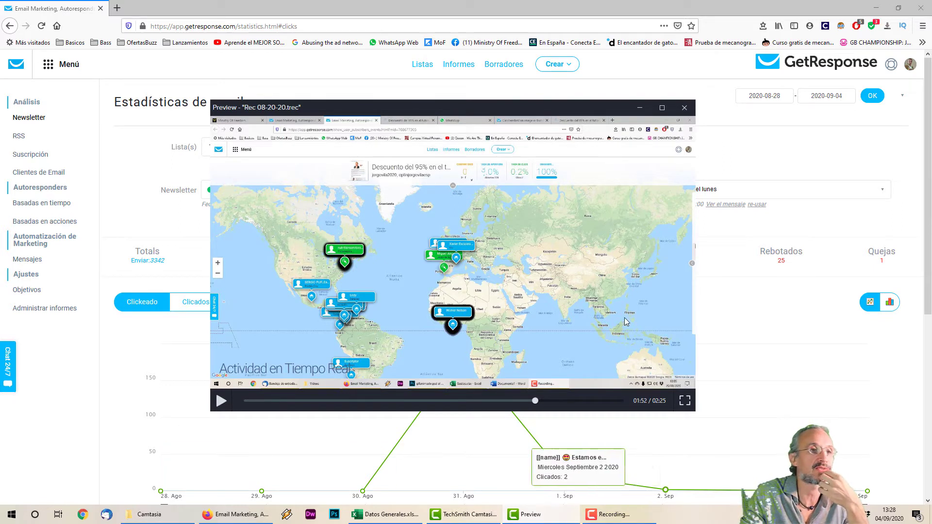
Step: Return to the browser and start creating a new message from the drafts page
{"action": "left_click", "coordinate": [767, 321]}
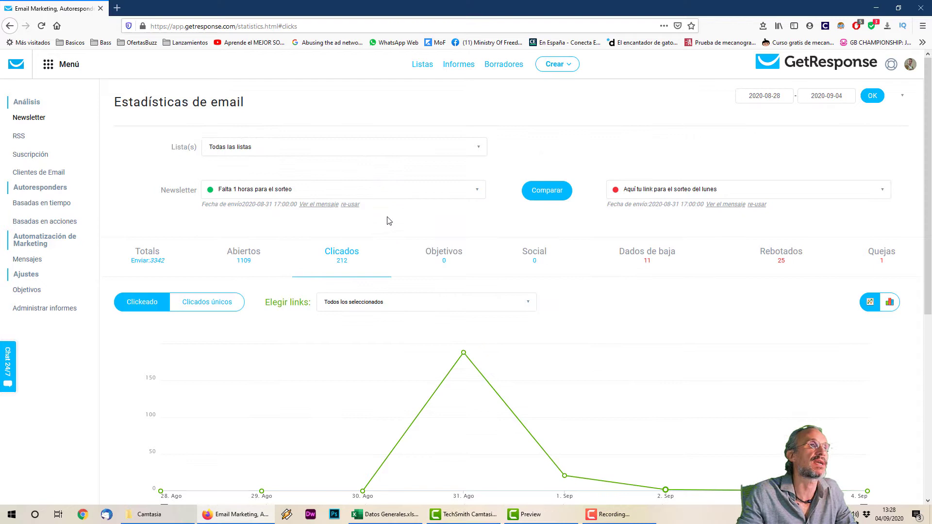
{"action": "left_click", "coordinate": [503, 64]}
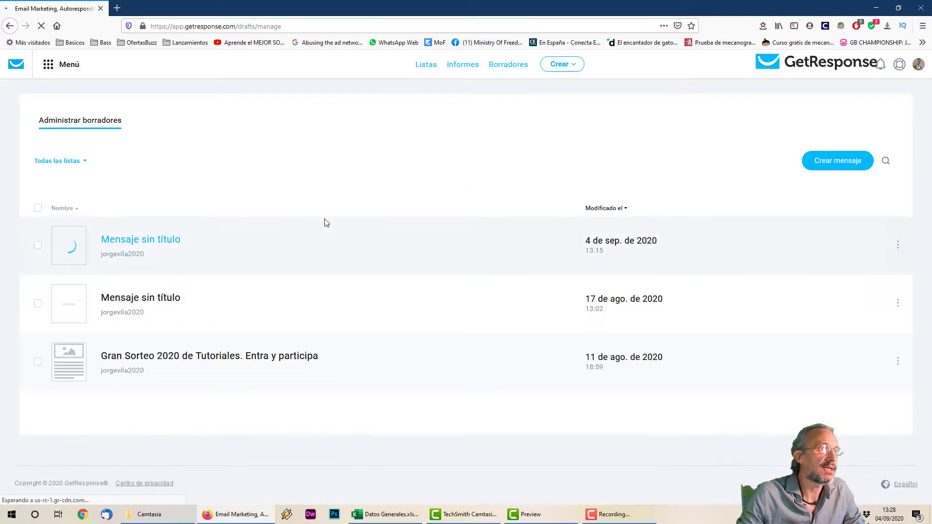
{"action": "left_click", "coordinate": [838, 161]}
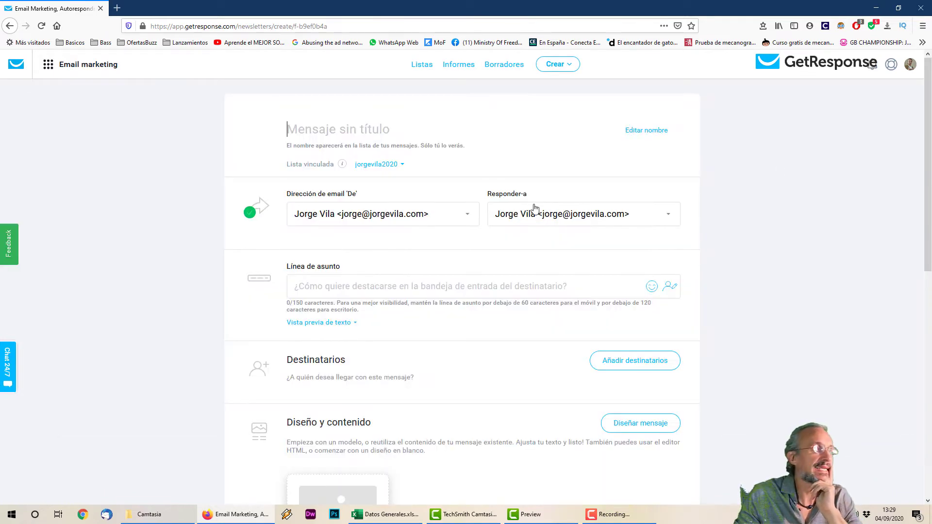
{"action": "scroll", "coordinate": [534, 209], "scroll_direction": "down", "scroll_amount": 4}
{"action": "scroll", "coordinate": [533, 209], "scroll_direction": "down", "scroll_amount": 4}
{"action": "scroll", "coordinate": [415, 109], "scroll_direction": "up", "scroll_amount": 8}
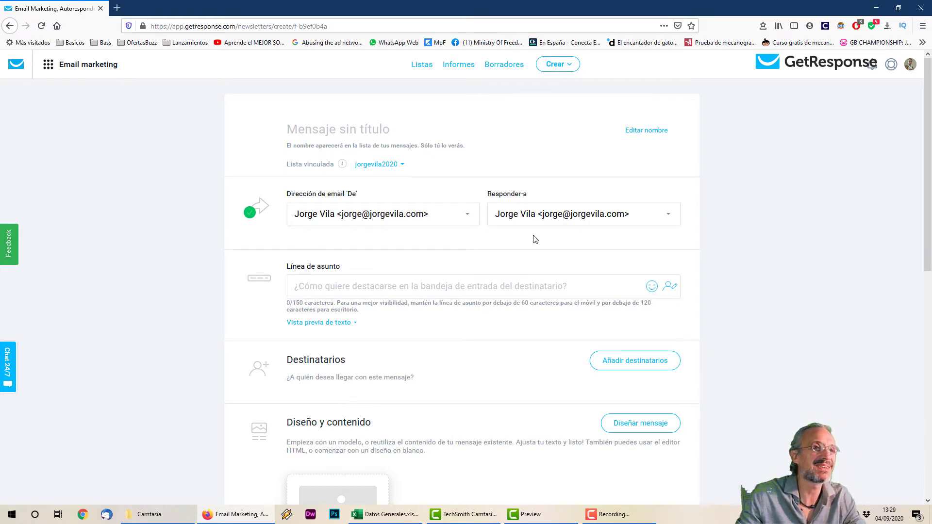
{"action": "scroll", "coordinate": [539, 240], "scroll_direction": "down", "scroll_amount": 4}
{"action": "scroll", "coordinate": [516, 236], "scroll_direction": "down", "scroll_amount": 2}
{"action": "scroll", "coordinate": [515, 236], "scroll_direction": "up", "scroll_amount": 1}
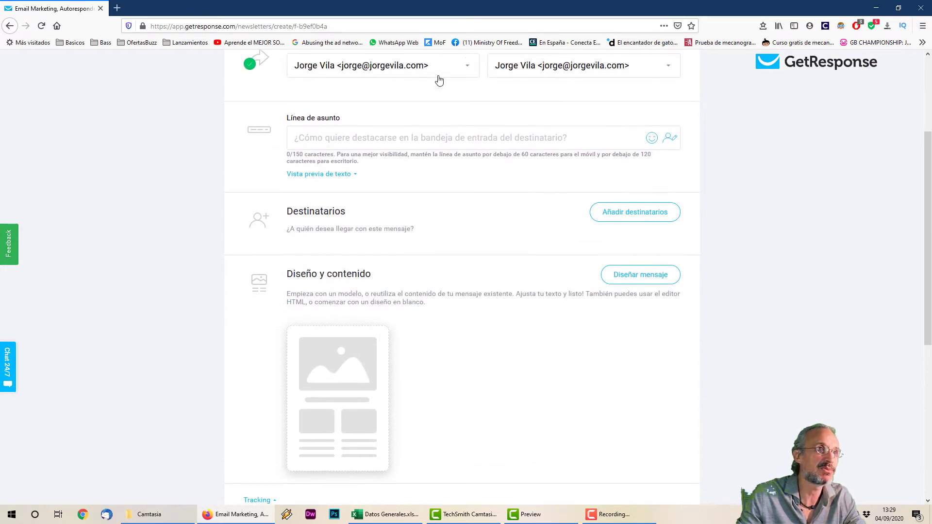
Step: Choose the Cool promotion template from the predesigned gallery
{"action": "left_click", "coordinate": [354, 373]}
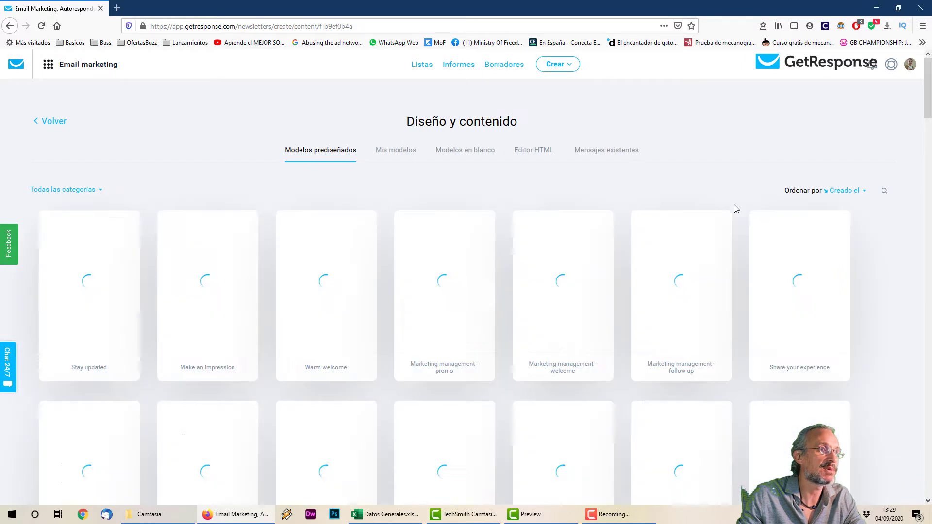
{"action": "scroll", "coordinate": [603, 196], "scroll_direction": "down", "scroll_amount": 5}
{"action": "scroll", "coordinate": [603, 197], "scroll_direction": "down", "scroll_amount": 5}
{"action": "scroll", "coordinate": [603, 197], "scroll_direction": "down", "scroll_amount": 4}
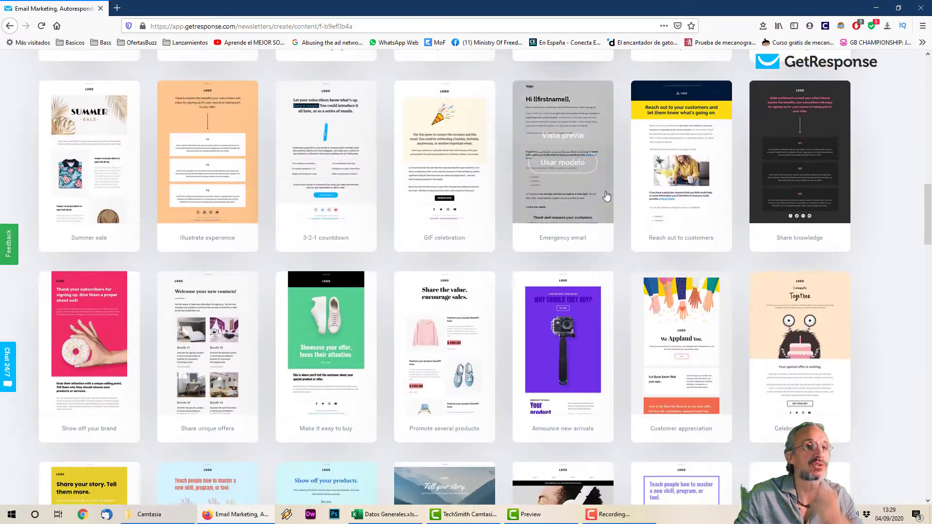
{"action": "scroll", "coordinate": [603, 197], "scroll_direction": "down", "scroll_amount": 4}
{"action": "scroll", "coordinate": [605, 196], "scroll_direction": "down", "scroll_amount": 4}
{"action": "scroll", "coordinate": [604, 197], "scroll_direction": "down", "scroll_amount": 5}
{"action": "scroll", "coordinate": [604, 197], "scroll_direction": "down", "scroll_amount": 5}
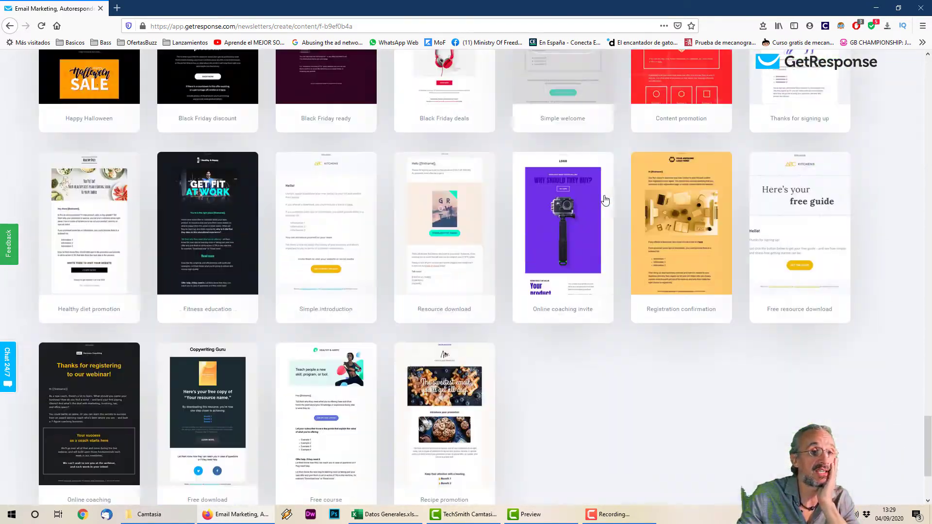
{"action": "scroll", "coordinate": [604, 197], "scroll_direction": "down", "scroll_amount": 3}
{"action": "scroll", "coordinate": [604, 197], "scroll_direction": "up", "scroll_amount": 4}
{"action": "scroll", "coordinate": [604, 195], "scroll_direction": "up", "scroll_amount": 5}
{"action": "scroll", "coordinate": [604, 195], "scroll_direction": "up", "scroll_amount": 5}
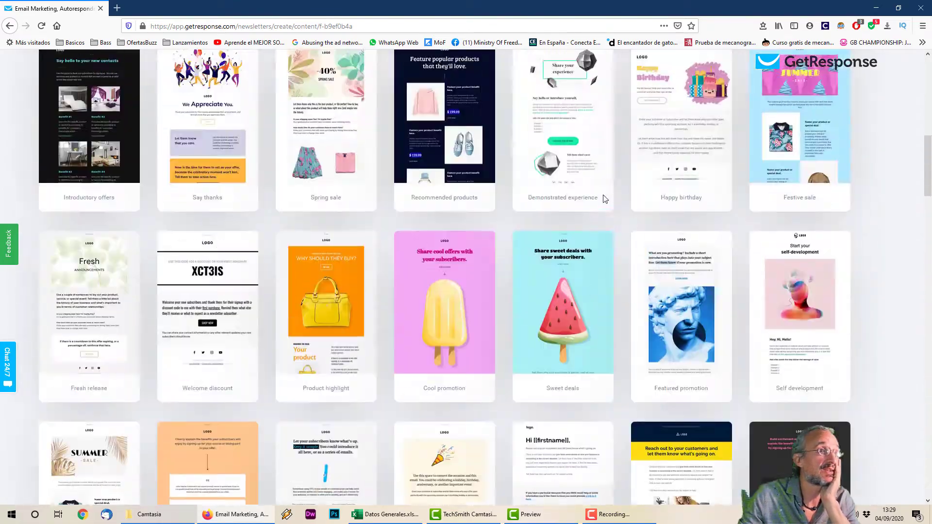
{"action": "scroll", "coordinate": [603, 195], "scroll_direction": "up", "scroll_amount": 5}
{"action": "scroll", "coordinate": [604, 195], "scroll_direction": "up", "scroll_amount": 4}
{"action": "scroll", "coordinate": [604, 196], "scroll_direction": "down", "scroll_amount": 5}
{"action": "scroll", "coordinate": [604, 197], "scroll_direction": "down", "scroll_amount": 4}
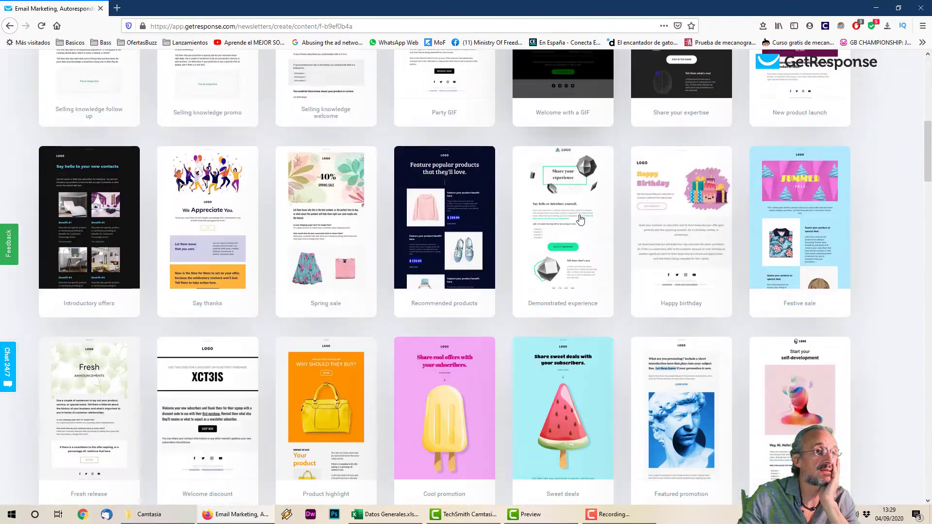
{"action": "scroll", "coordinate": [603, 197], "scroll_direction": "down", "scroll_amount": 4}
{"action": "left_click", "coordinate": [444, 172]}
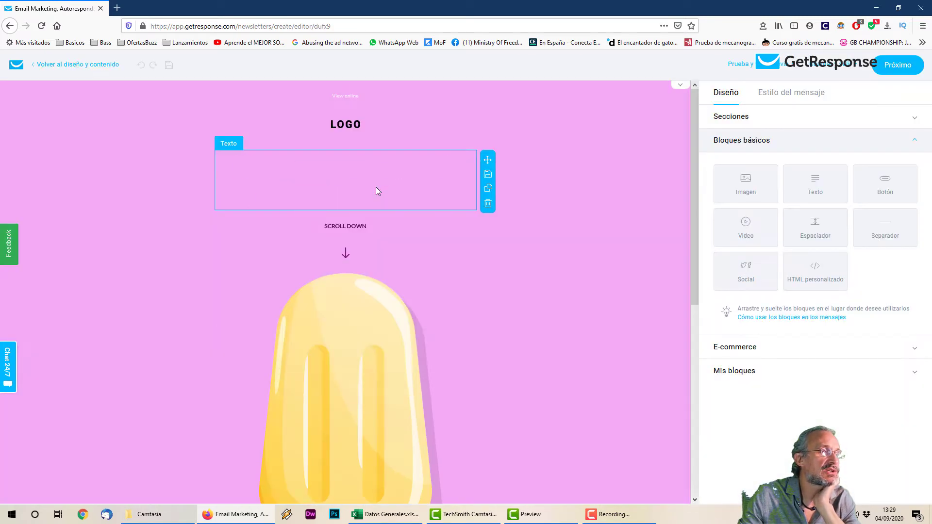
Step: Left-align the template headline and start a 'Hi' greeting line above it
{"action": "left_click", "coordinate": [359, 165]}
{"action": "scroll", "coordinate": [413, 231], "scroll_direction": "down", "scroll_amount": 3}
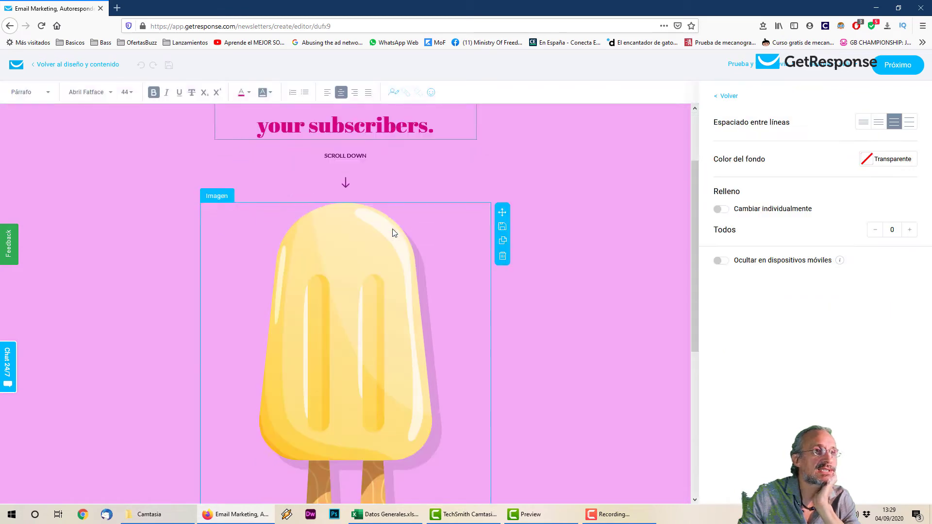
{"action": "scroll", "coordinate": [393, 229], "scroll_direction": "down", "scroll_amount": 5}
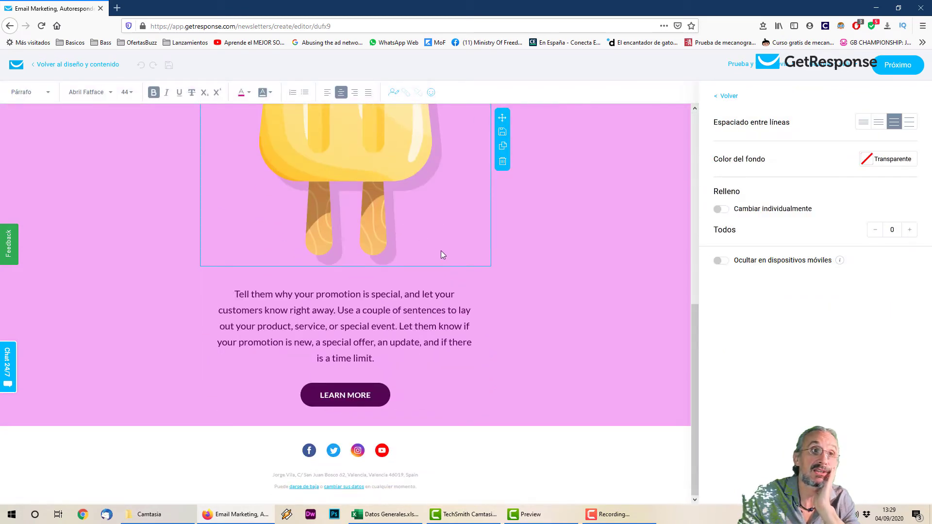
{"action": "scroll", "coordinate": [441, 250], "scroll_direction": "up", "scroll_amount": 5}
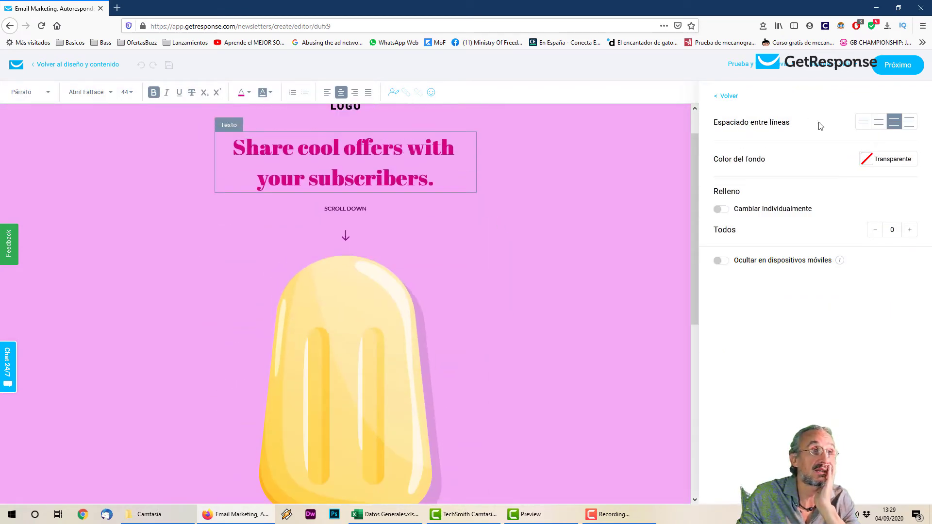
{"action": "left_click", "coordinate": [327, 92]}
{"action": "scroll", "coordinate": [376, 232], "scroll_direction": "up", "scroll_amount": 1}
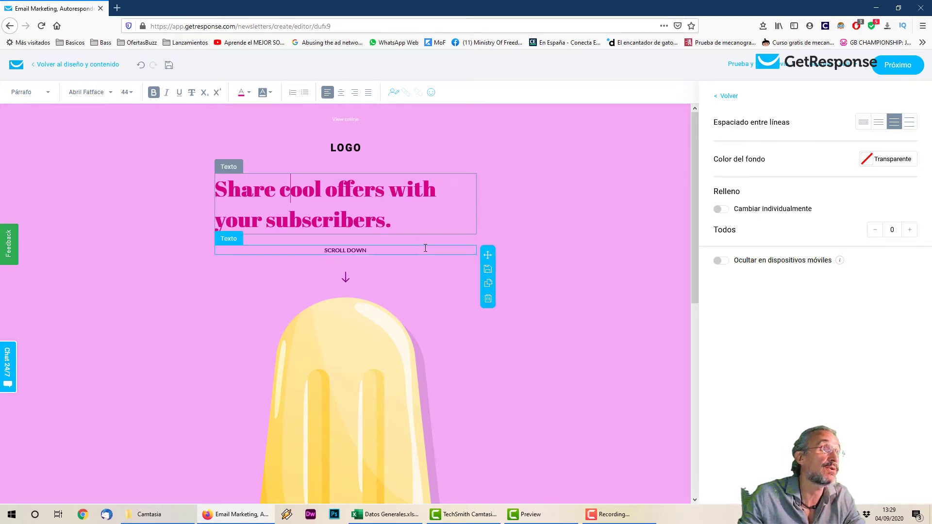
{"action": "left_click", "coordinate": [278, 193]}
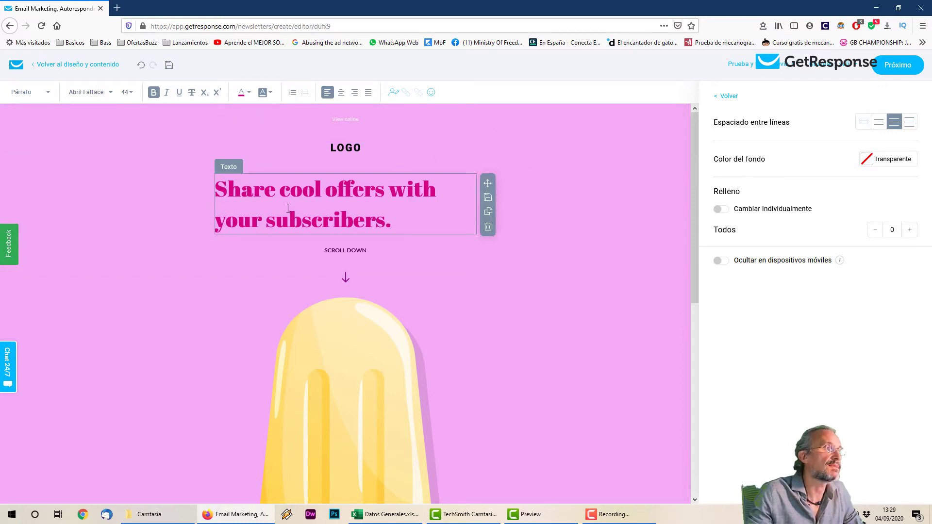
{"action": "key", "text": "Left"}
{"action": "key", "text": "Left"}
{"action": "key", "text": "Left"}
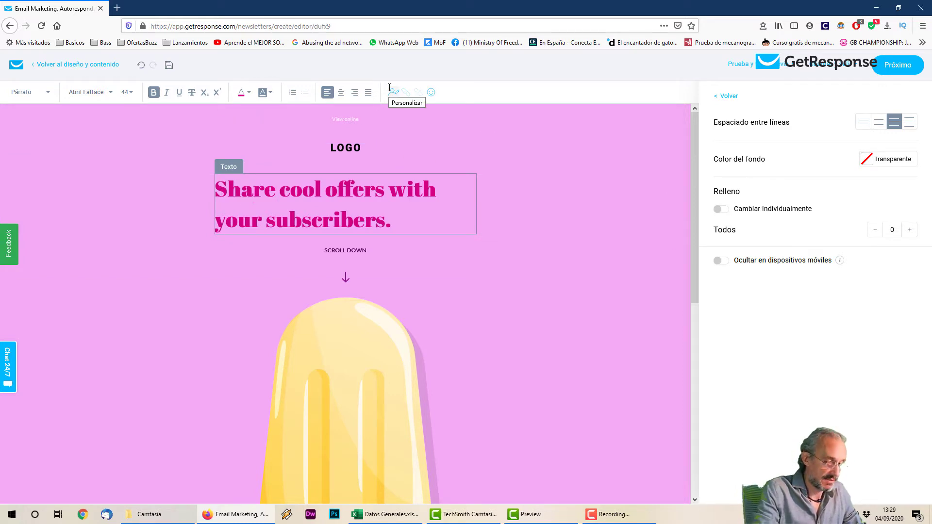
{"action": "type", "text": "Hi ;"}
{"action": "key", "text": "Return"}
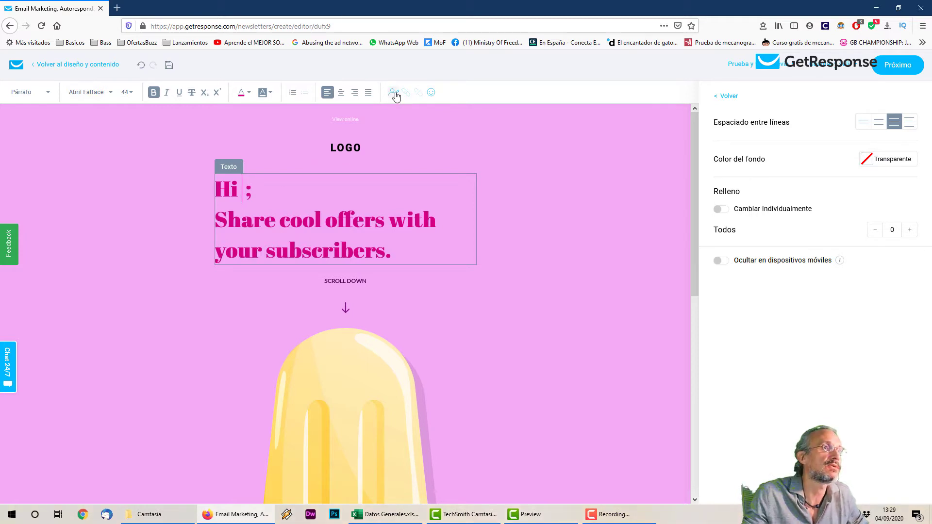
Step: Insert the [[name]] personalization tag into the greeting and return to the dashboard
{"action": "left_click", "coordinate": [395, 92]}
{"action": "scroll", "coordinate": [474, 211], "scroll_direction": "down", "scroll_amount": 3}
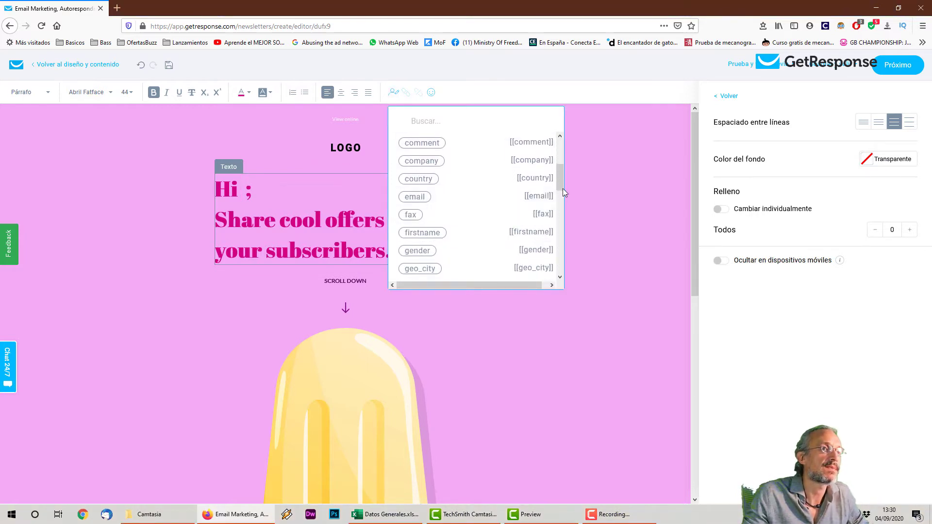
{"action": "left_click_drag", "start_coordinate": [562, 176], "coordinate": [560, 237]}
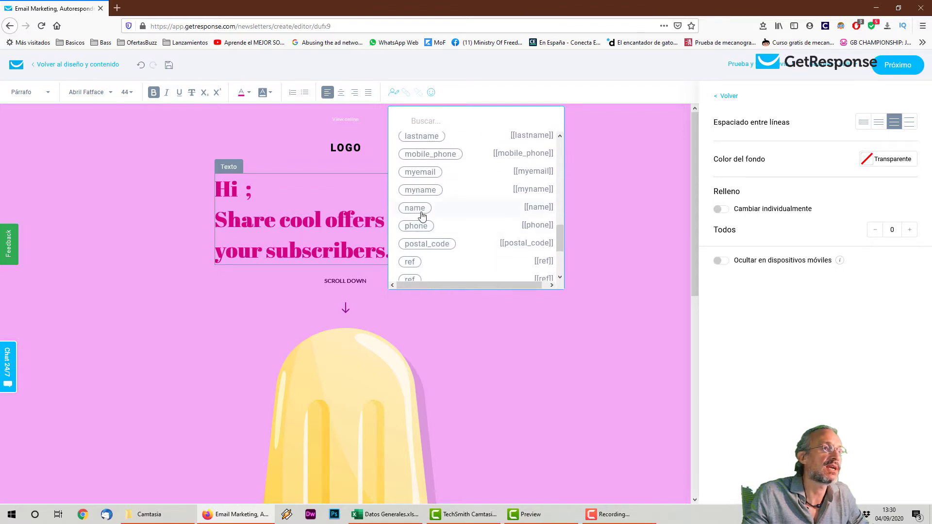
{"action": "left_click", "coordinate": [415, 208]}
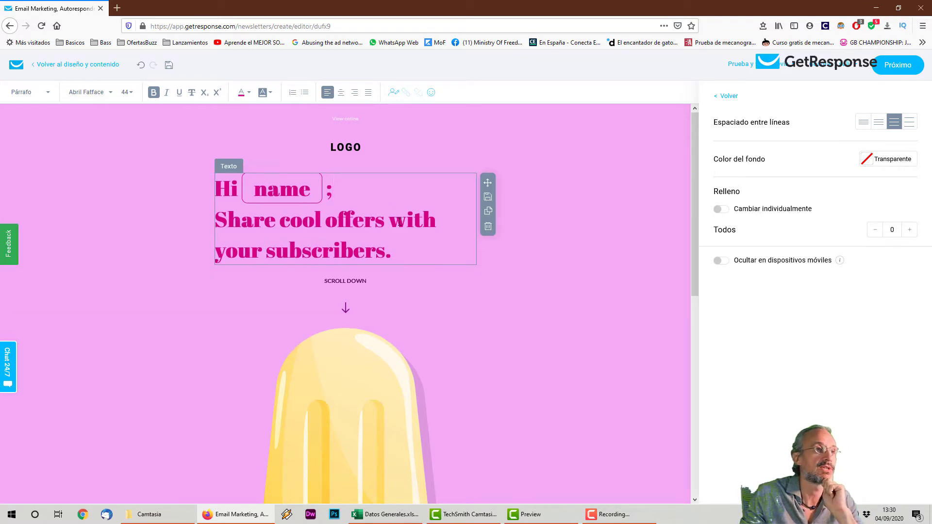
{"action": "scroll", "coordinate": [341, 253], "scroll_direction": "down", "scroll_amount": 3}
{"action": "left_click", "coordinate": [342, 252]}
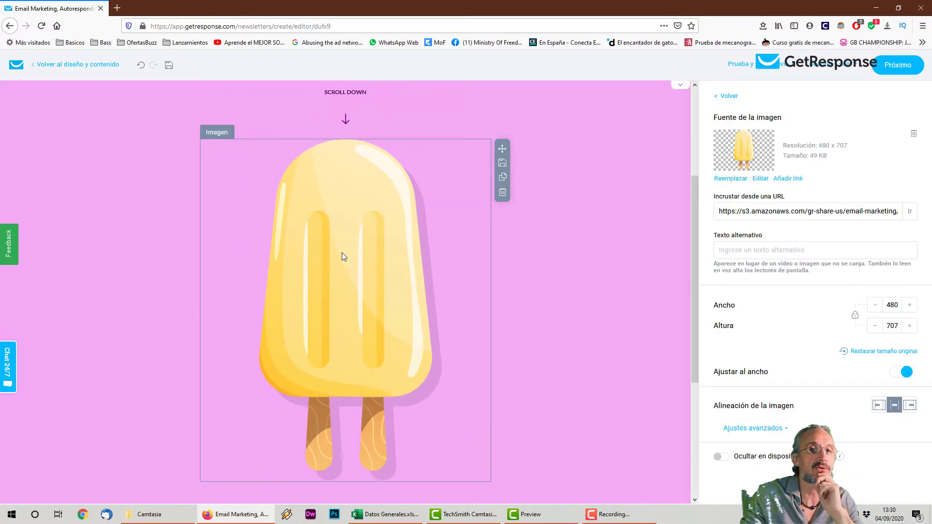
{"action": "scroll", "coordinate": [527, 230], "scroll_direction": "down", "scroll_amount": 3}
{"action": "scroll", "coordinate": [514, 226], "scroll_direction": "up", "scroll_amount": 5}
{"action": "scroll", "coordinate": [514, 231], "scroll_direction": "up", "scroll_amount": 3}
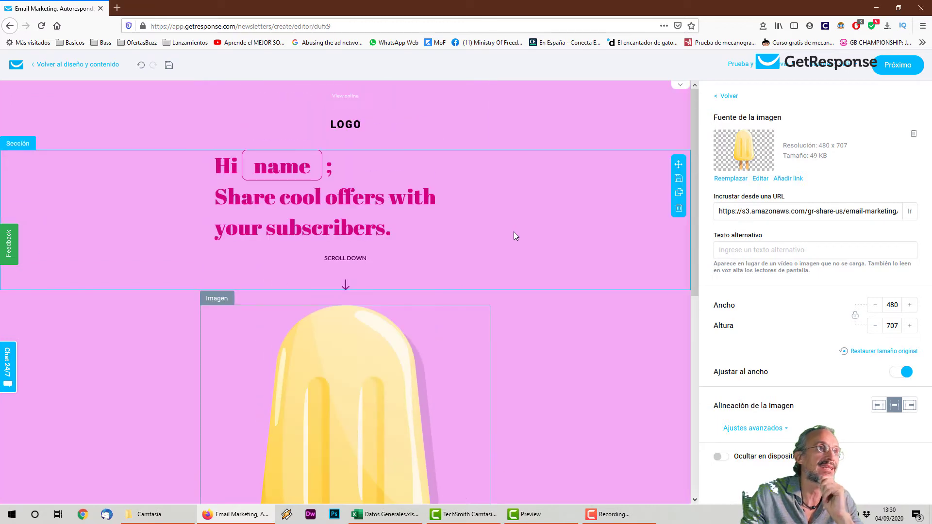
{"action": "left_click", "coordinate": [17, 66]}
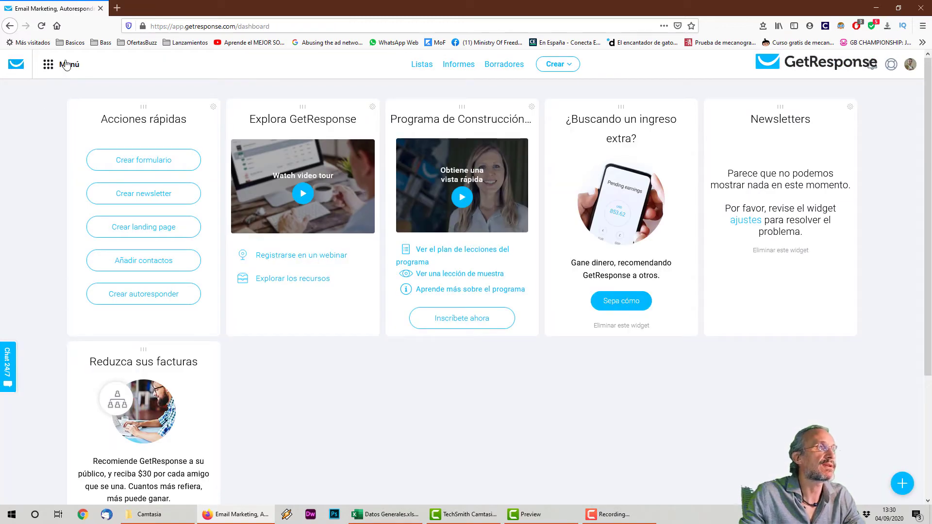
Step: Bring up the account tools menu from the dashboard
{"action": "left_click", "coordinate": [61, 68]}
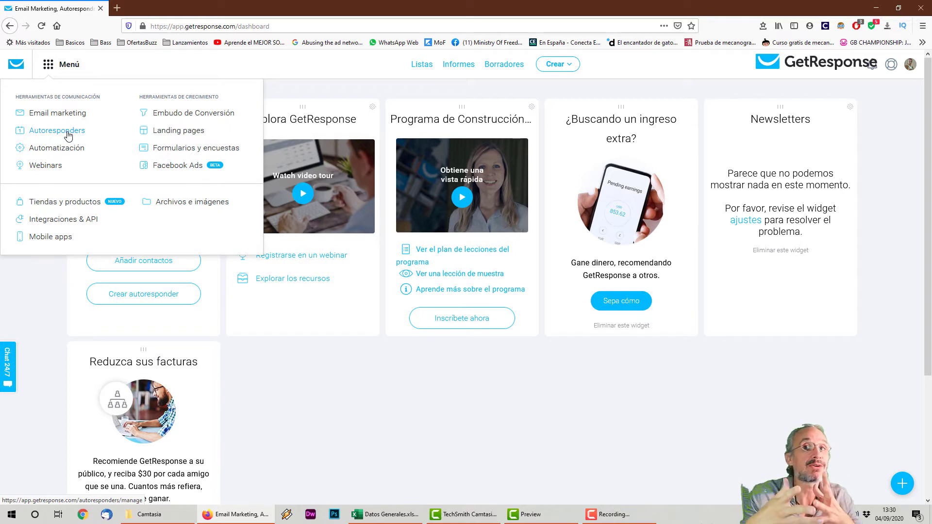
Step: Enter marketing automation and create a first workflow from the Recuperar contactos template
{"action": "left_click", "coordinate": [57, 148]}
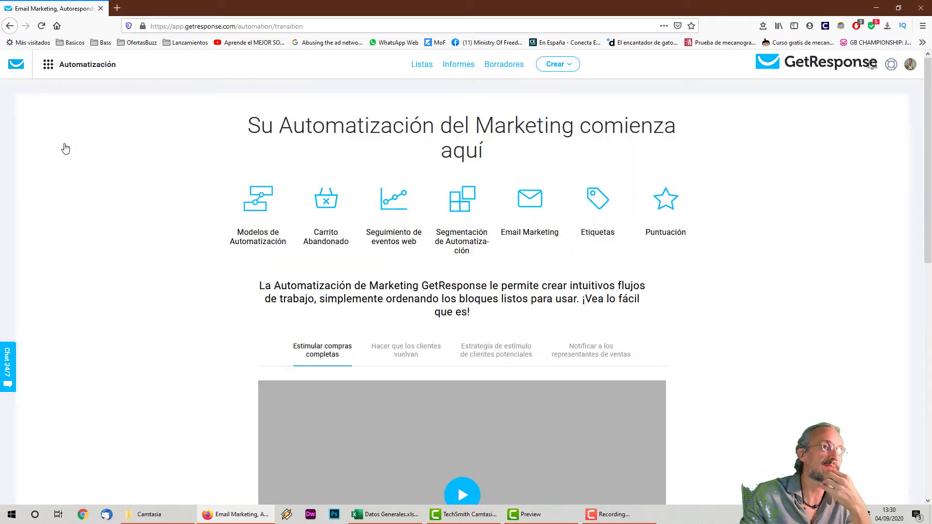
{"action": "scroll", "coordinate": [437, 255], "scroll_direction": "down", "scroll_amount": 2}
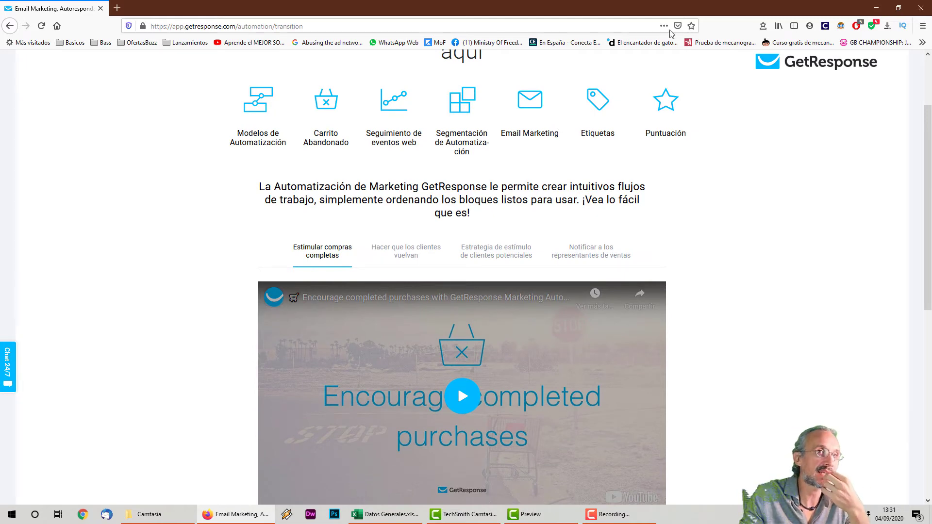
{"action": "mouse_move", "coordinate": [928, 218]}
{"action": "left_mouse_down"}
{"action": "mouse_move", "coordinate": [914, 245]}
{"action": "mouse_move", "coordinate": [913, 335]}
{"action": "mouse_move", "coordinate": [914, 292]}
{"action": "left_mouse_up"}
{"action": "left_click", "coordinate": [481, 291]}
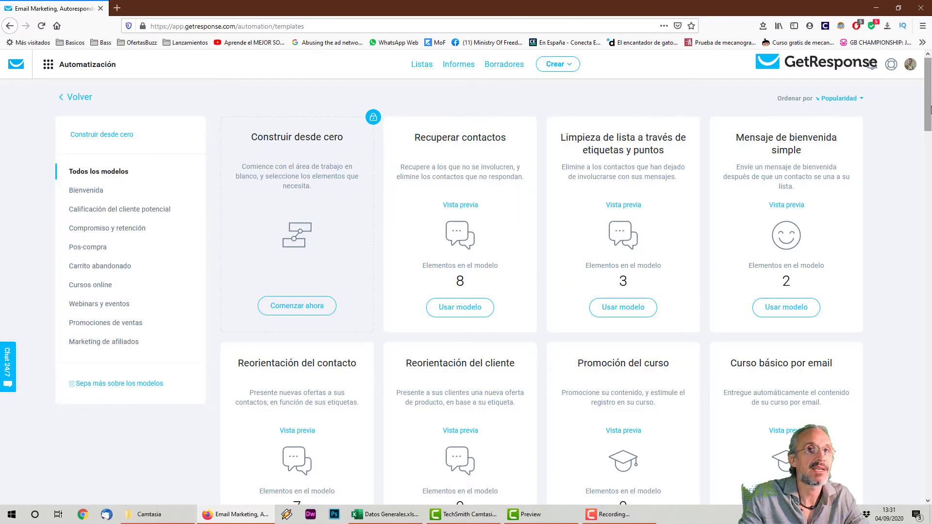
{"action": "mouse_move", "coordinate": [928, 109]}
{"action": "left_mouse_down"}
{"action": "mouse_move", "coordinate": [928, 168]}
{"action": "mouse_move", "coordinate": [929, 109]}
{"action": "left_mouse_up"}
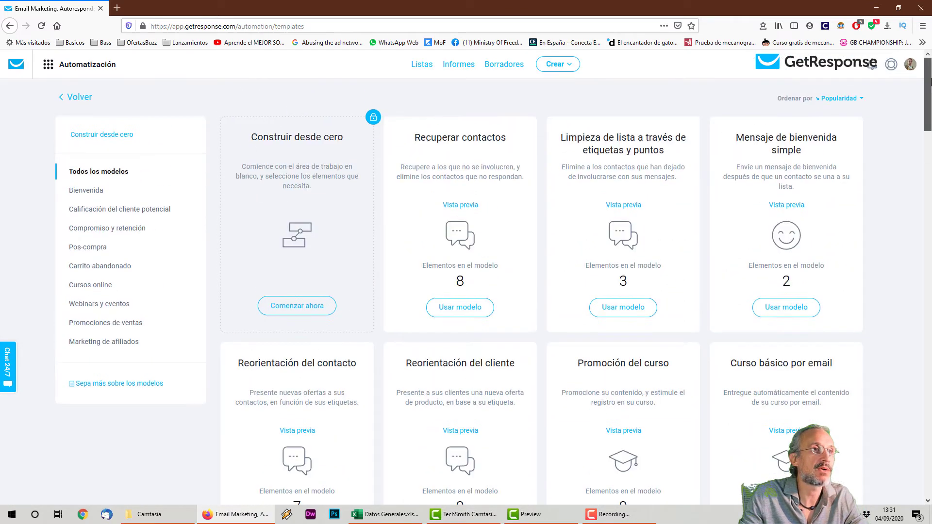
{"action": "left_click", "coordinate": [458, 311]}
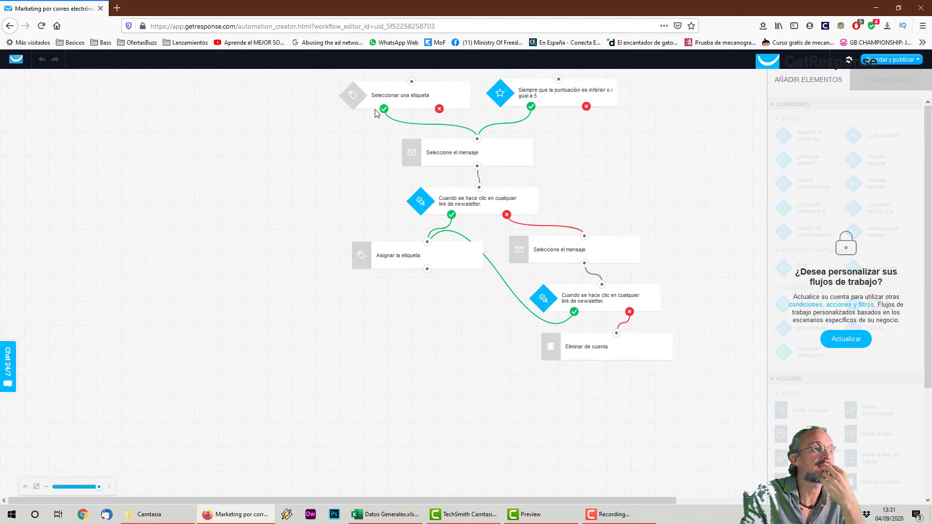
Step: Inspect both message steps and the Asignar la etiqueta step, then head back from the editor
{"action": "left_click", "coordinate": [470, 153]}
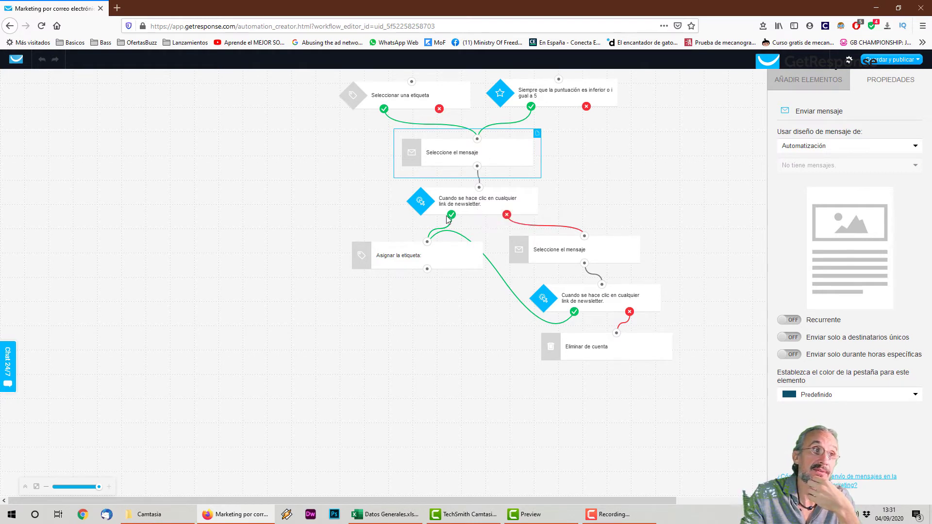
{"action": "left_click", "coordinate": [401, 261]}
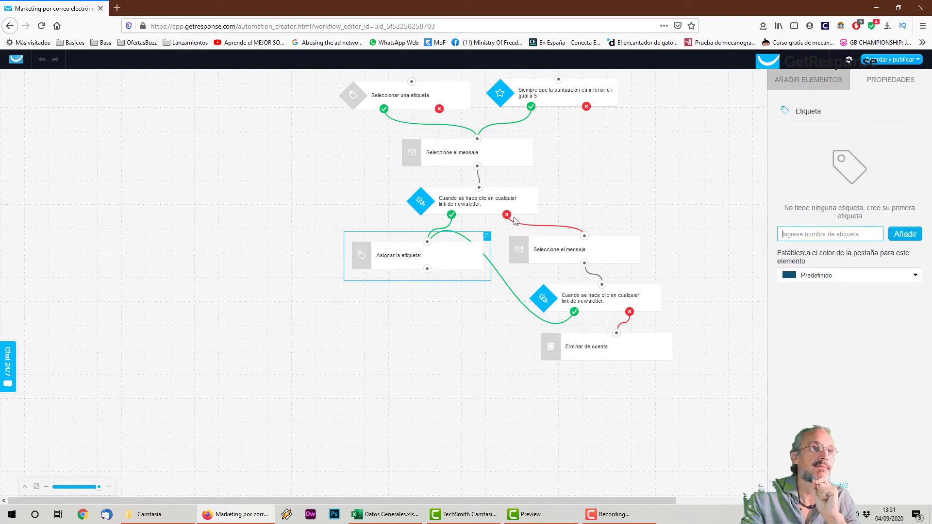
{"action": "left_click", "coordinate": [569, 255]}
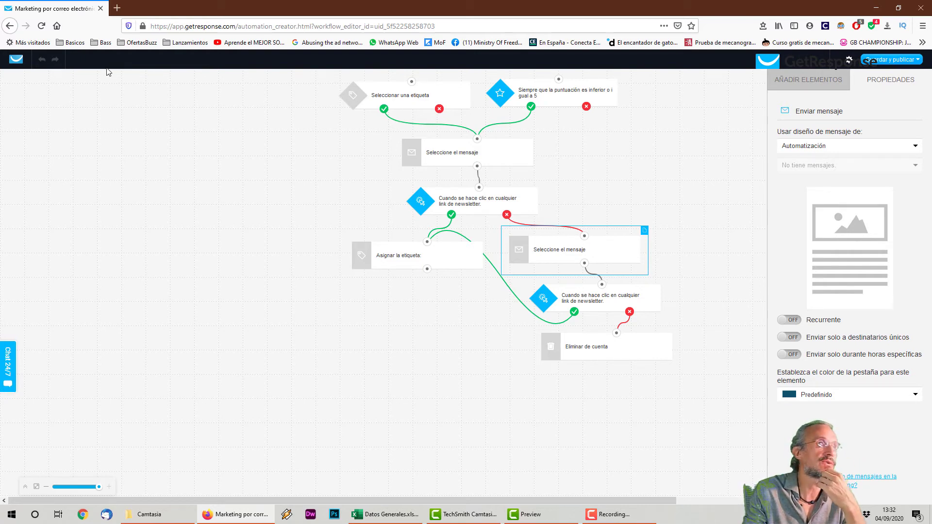
{"action": "left_click", "coordinate": [10, 26]}
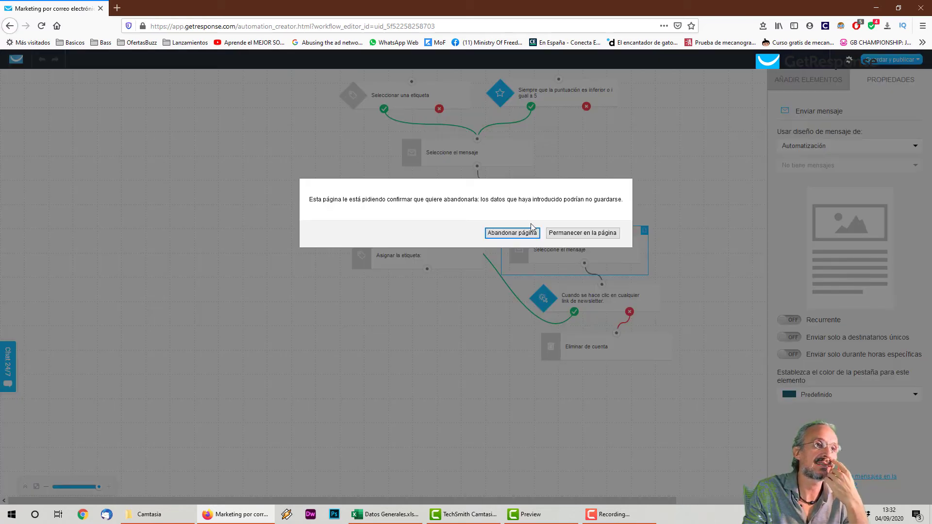
Step: Confirm 'Abandonar página' to discard the unsaved workflow and land on the templates gallery
{"action": "left_click", "coordinate": [513, 232]}
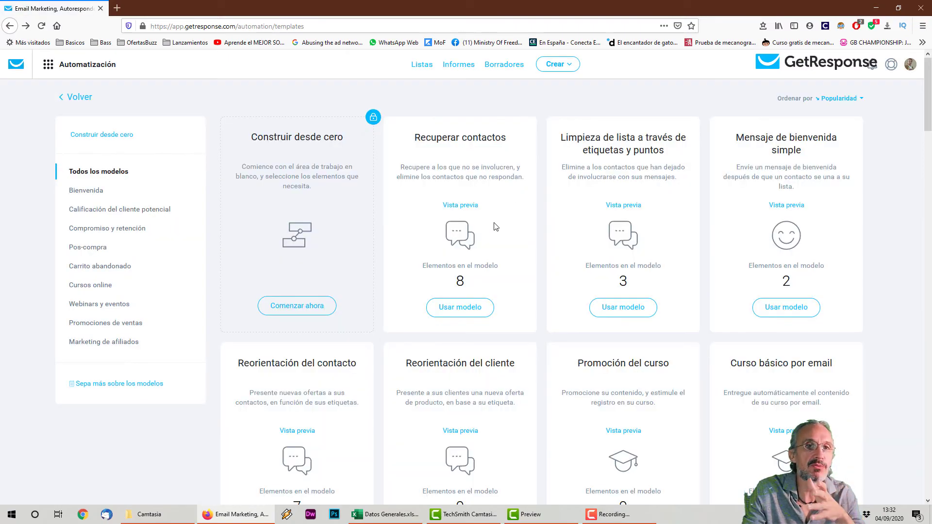
{"action": "mouse_move", "coordinate": [927, 96]}
{"action": "left_mouse_down"}
{"action": "mouse_move", "coordinate": [909, 267]}
{"action": "mouse_move", "coordinate": [920, 483]}
{"action": "mouse_move", "coordinate": [928, 70]}
{"action": "left_mouse_up"}
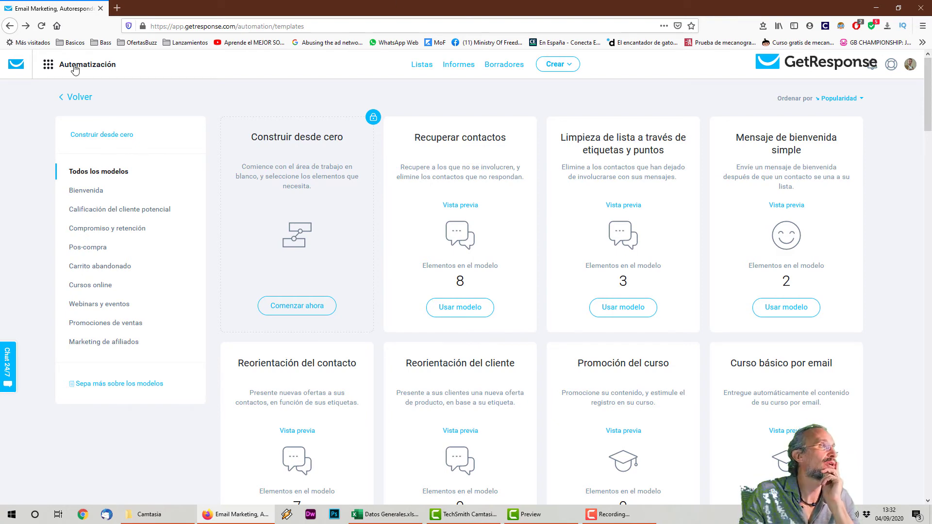
{"action": "left_click", "coordinate": [46, 65]}
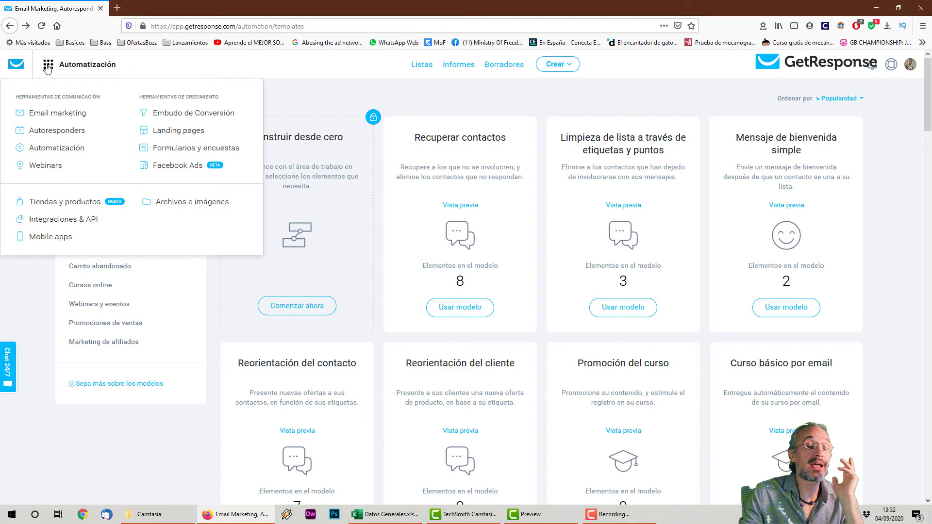